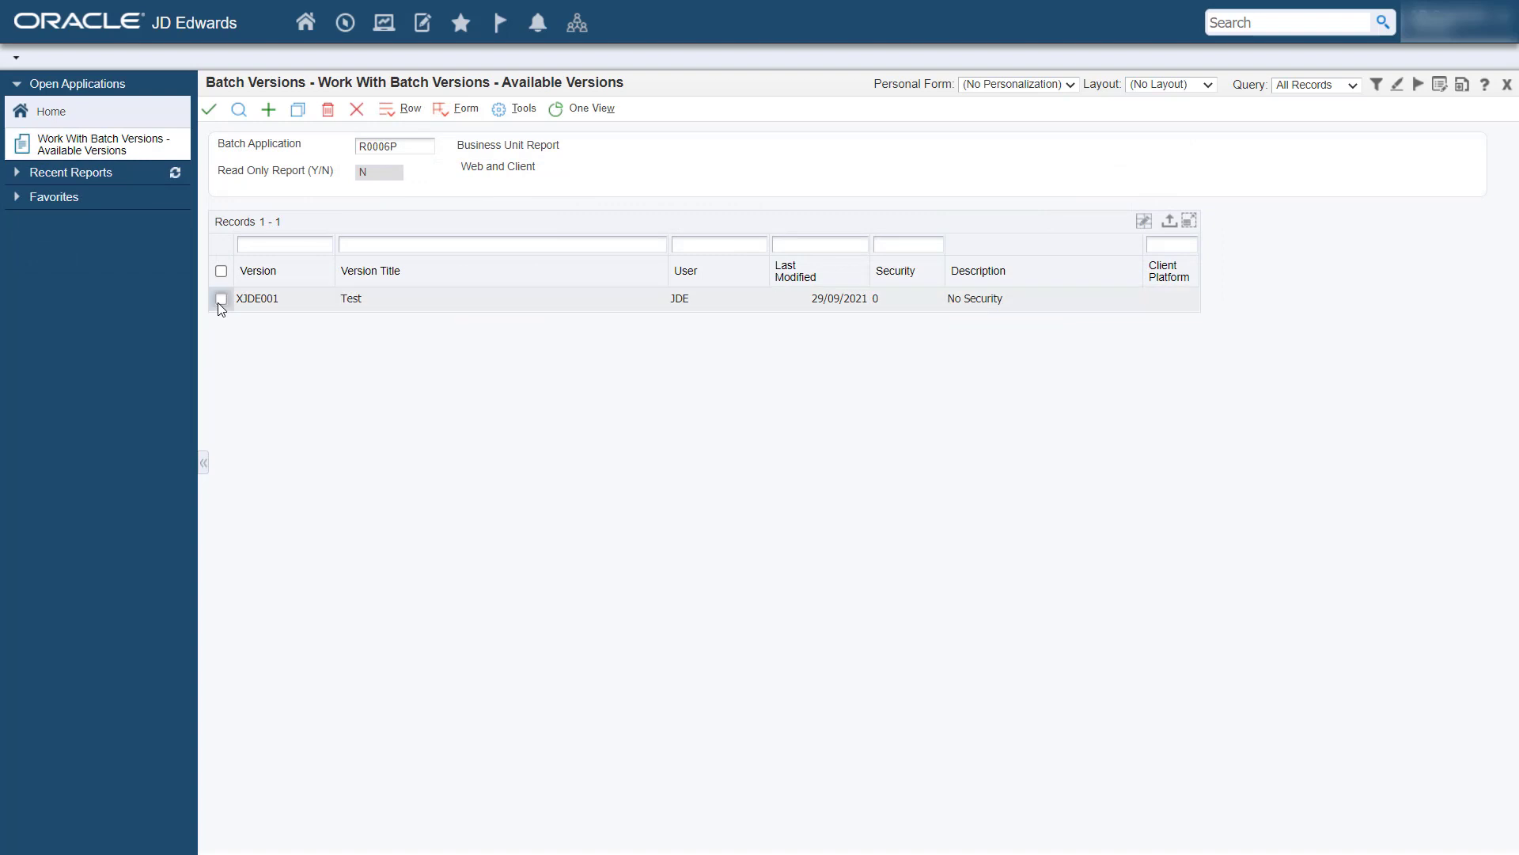
- Submit version XJDE001 of the Business Unit Report R0006P without data selection or data sequencing
click(221, 299)
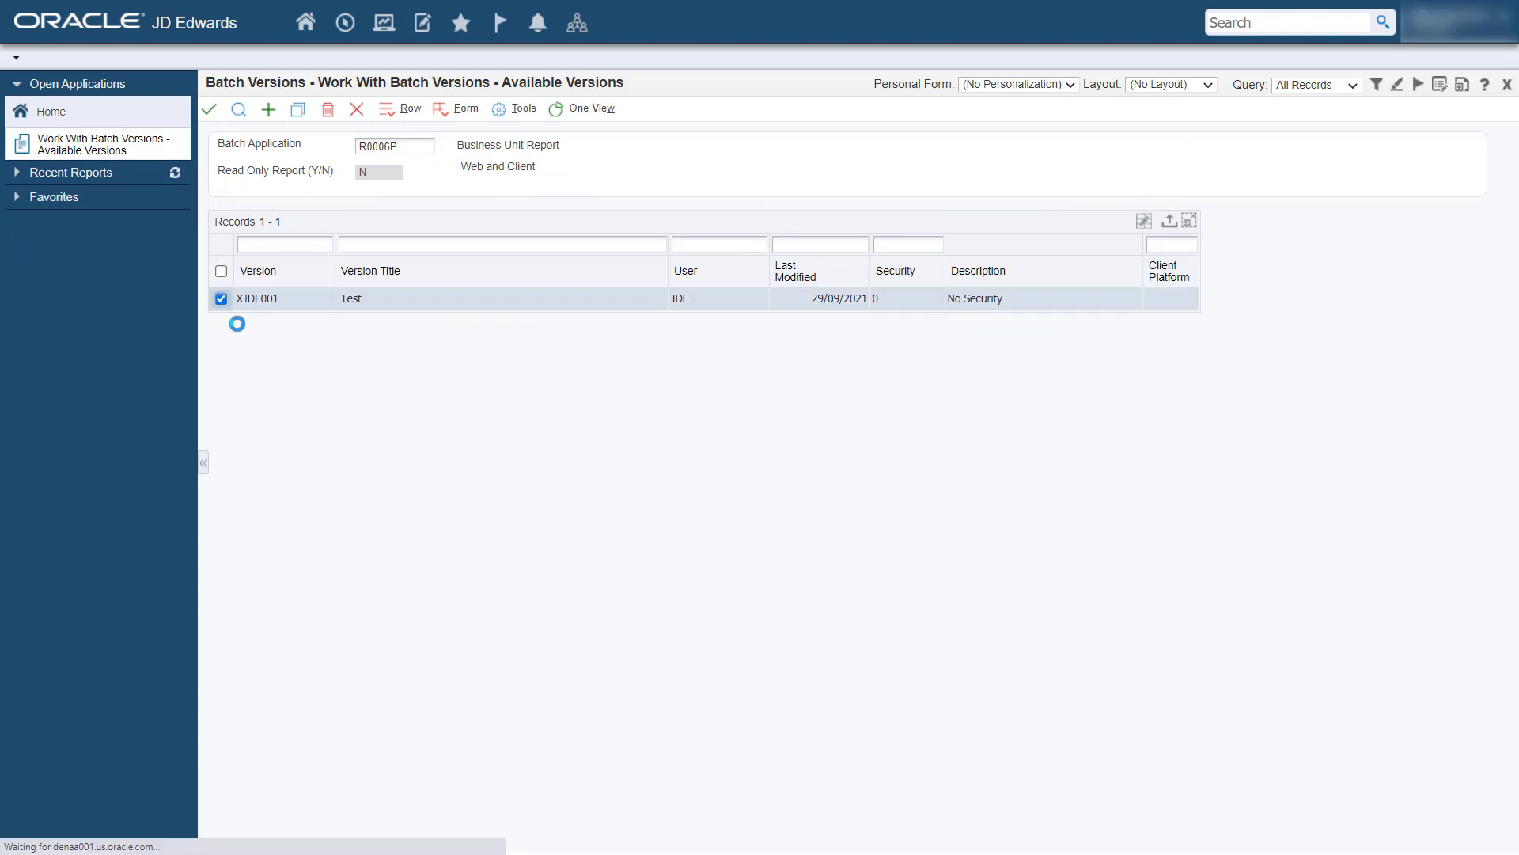
click(210, 111)
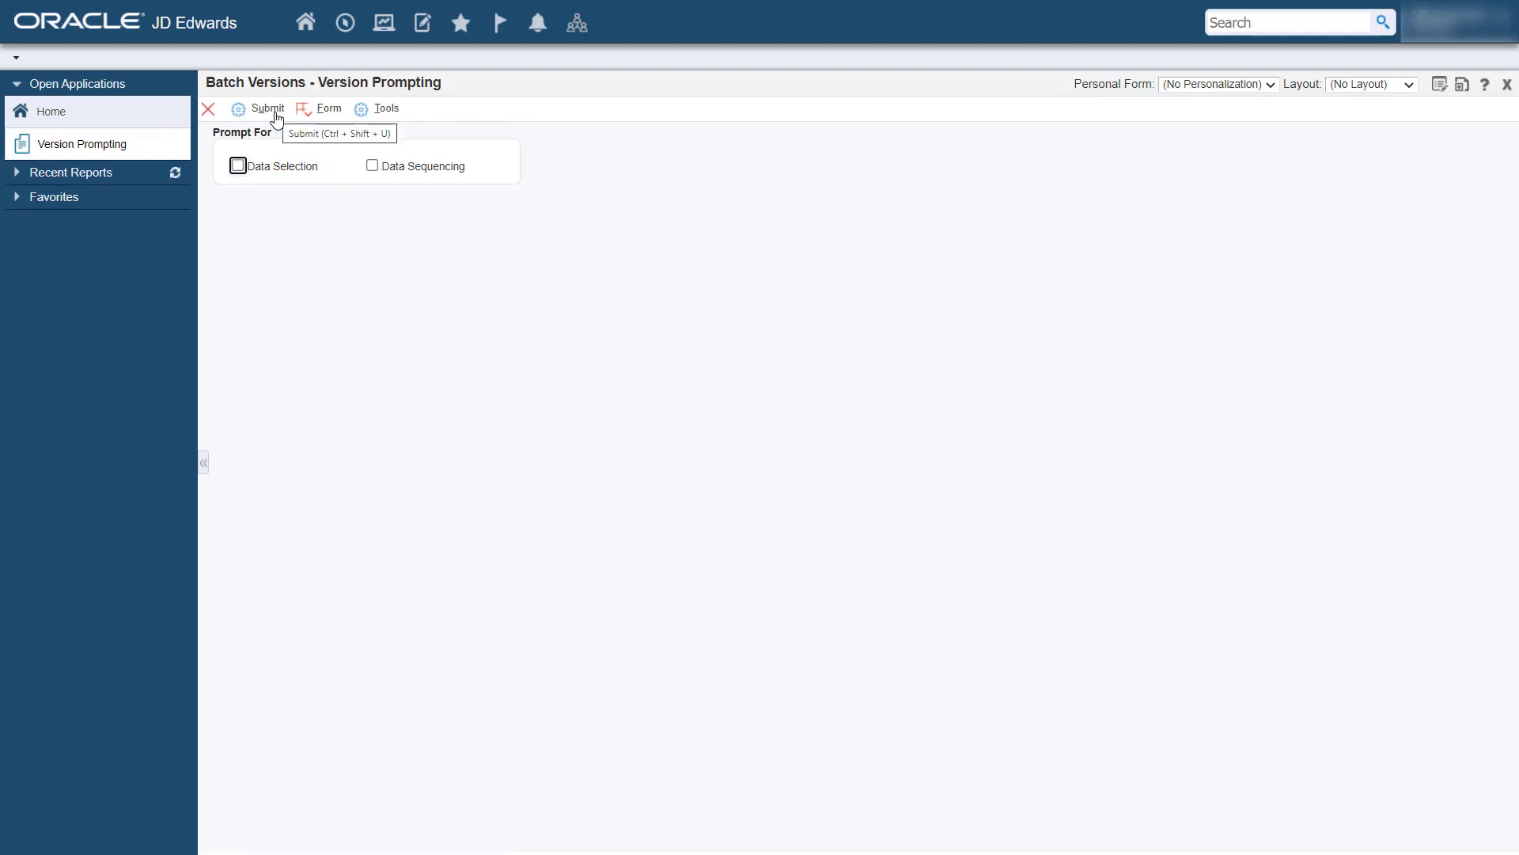
click(267, 108)
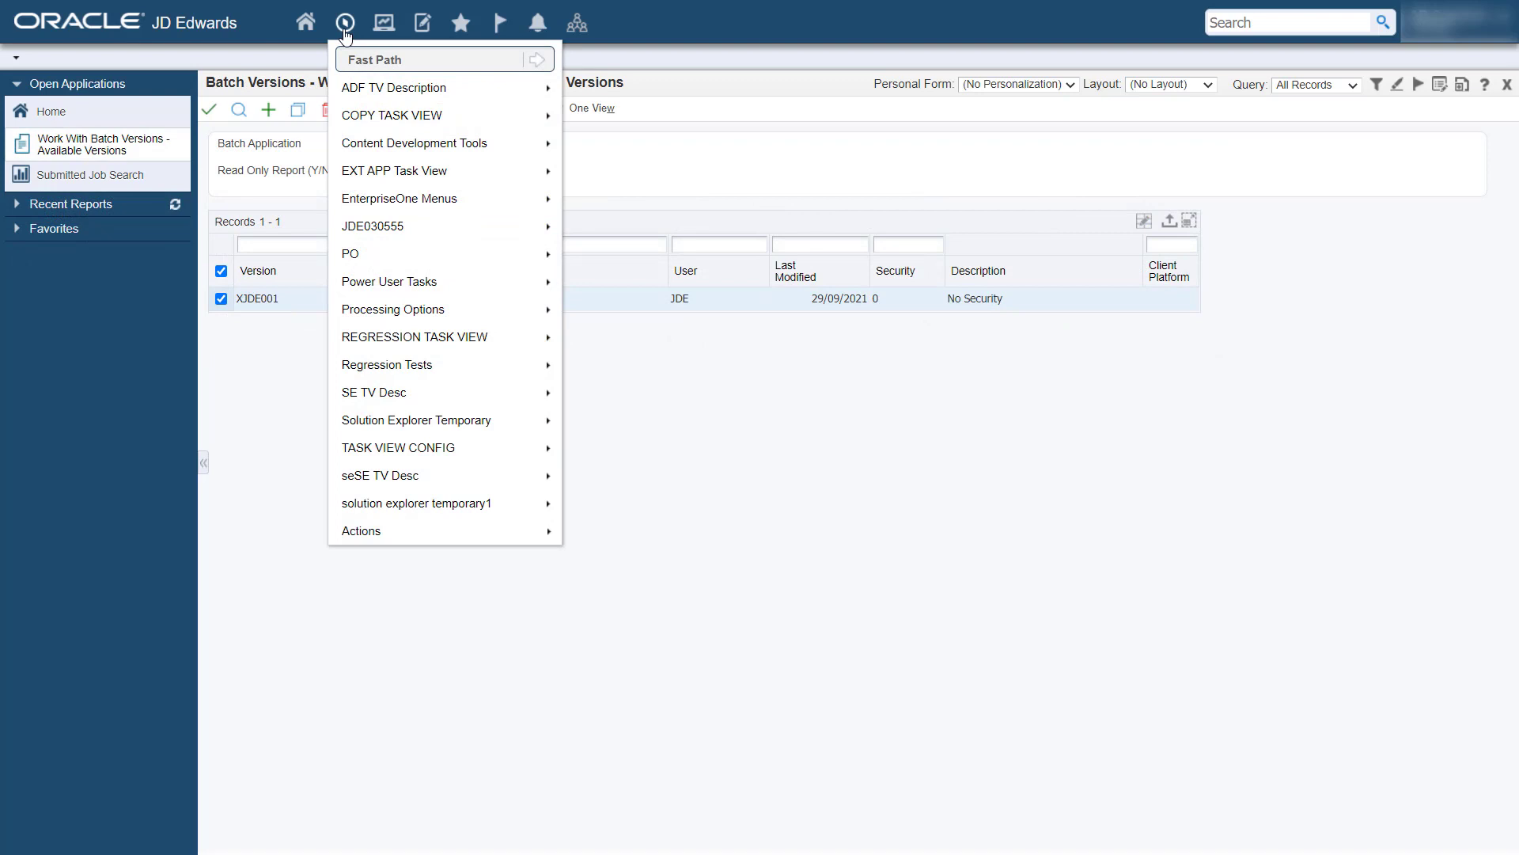
- Launch application P98617 through Fast Path and go to its default report logging options
text(P)
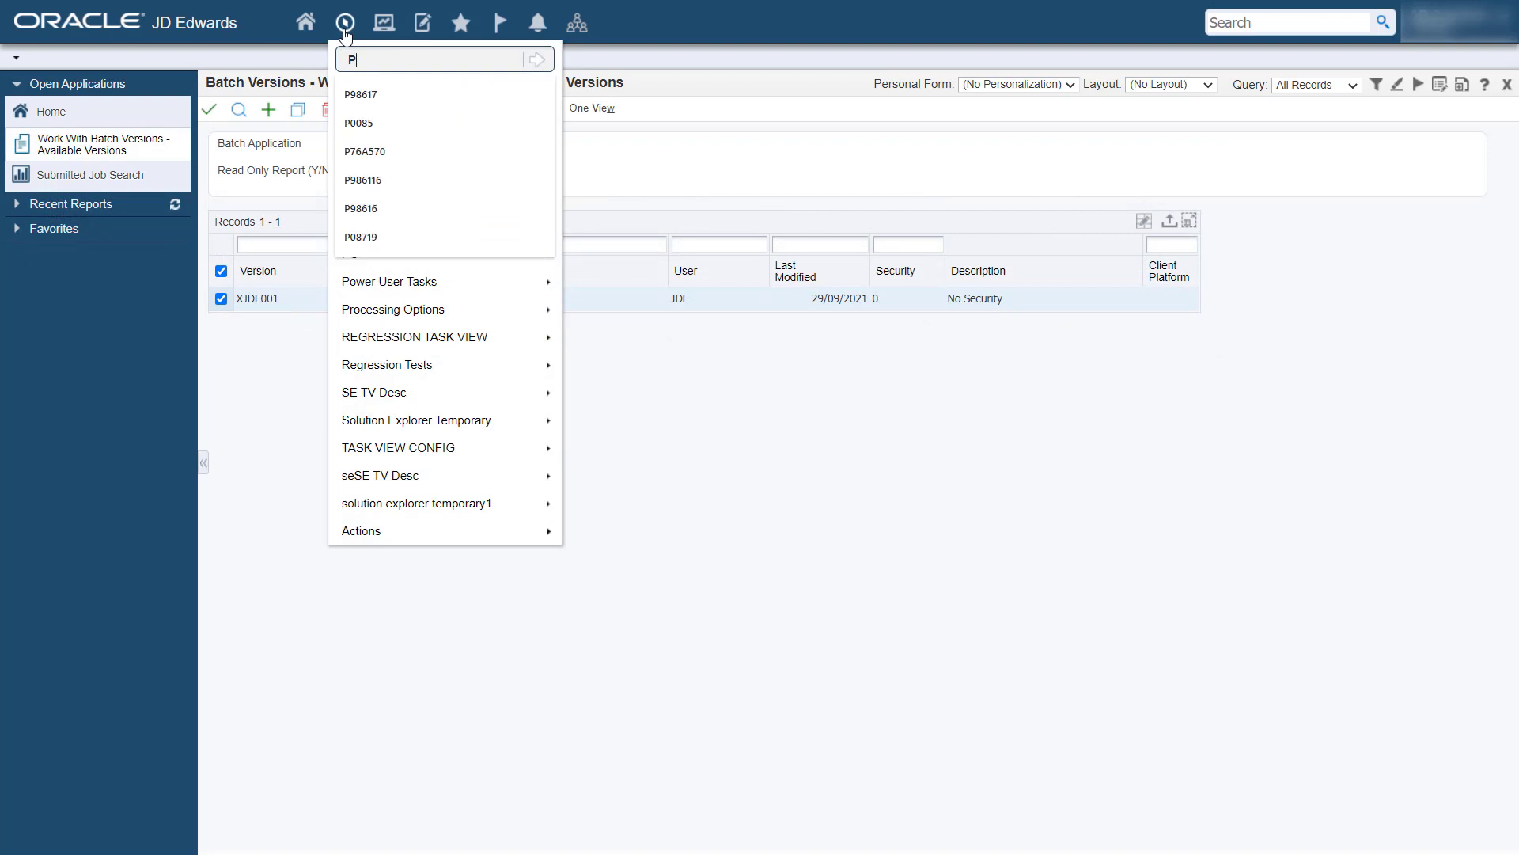
text(986)
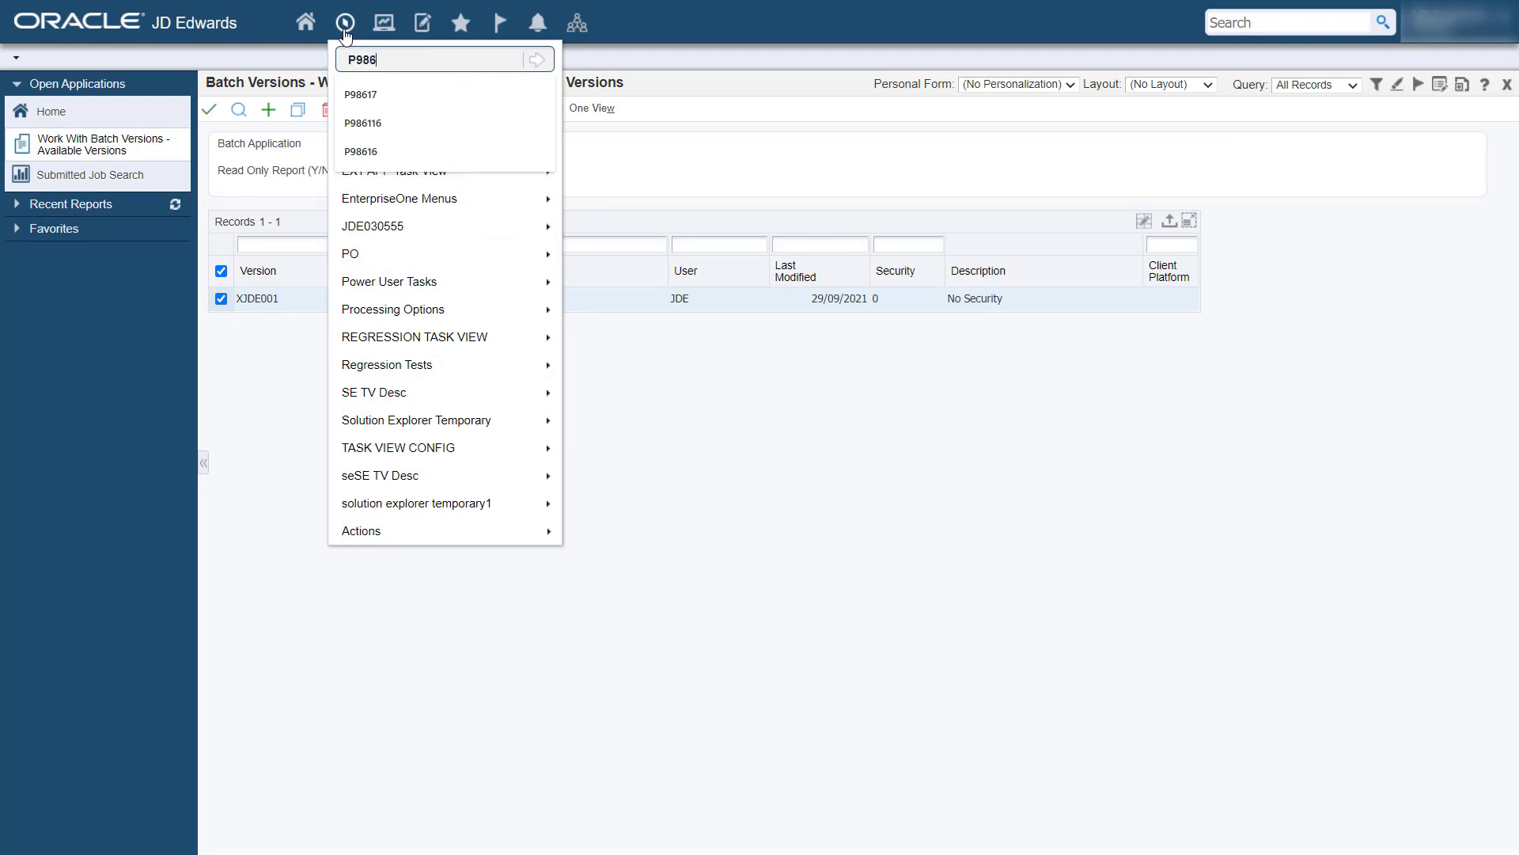
text(17)
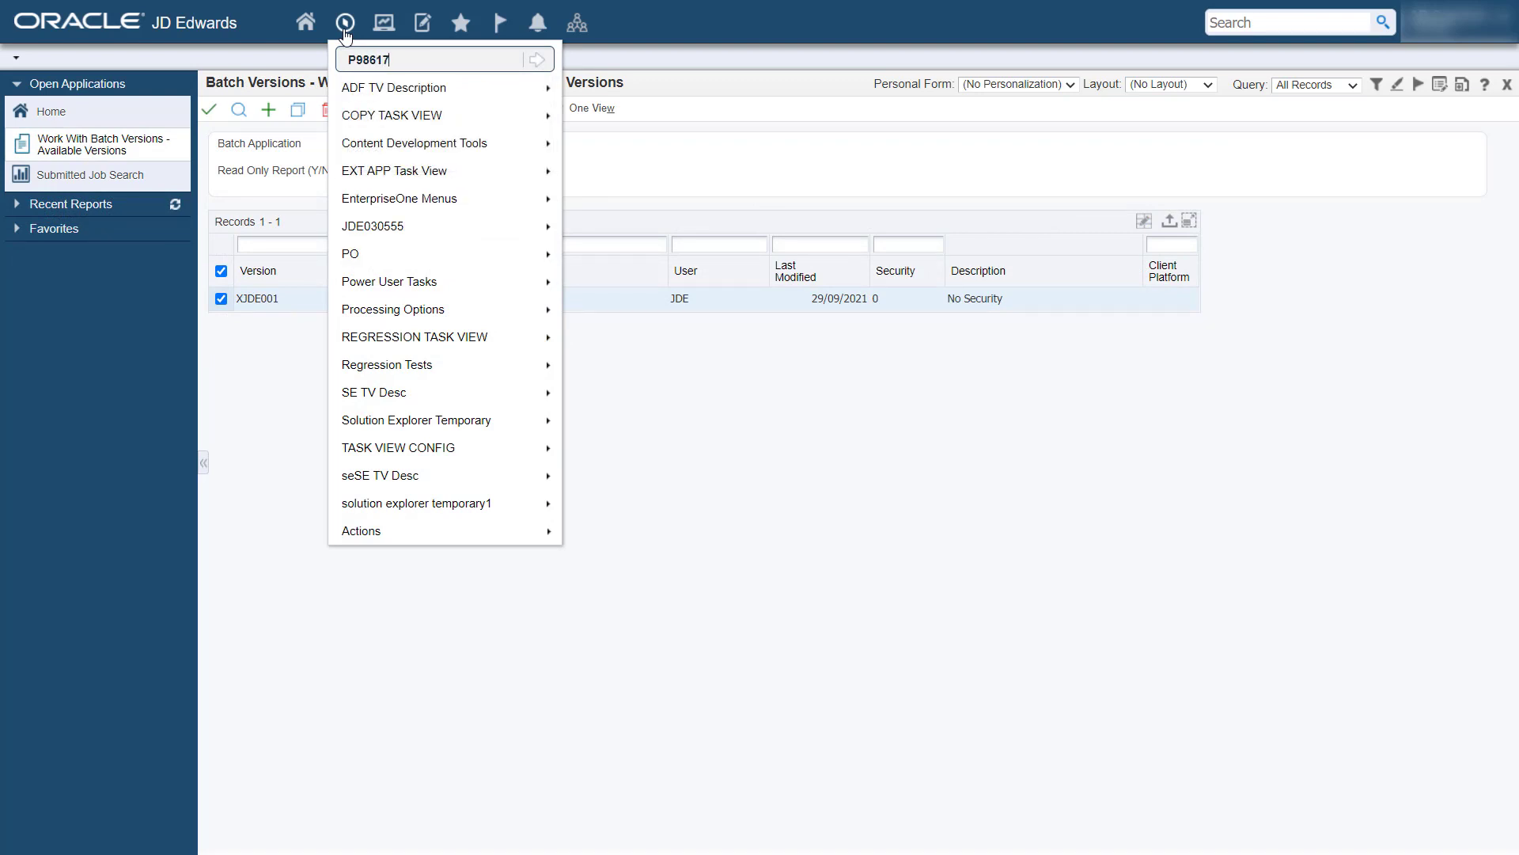
click(536, 64)
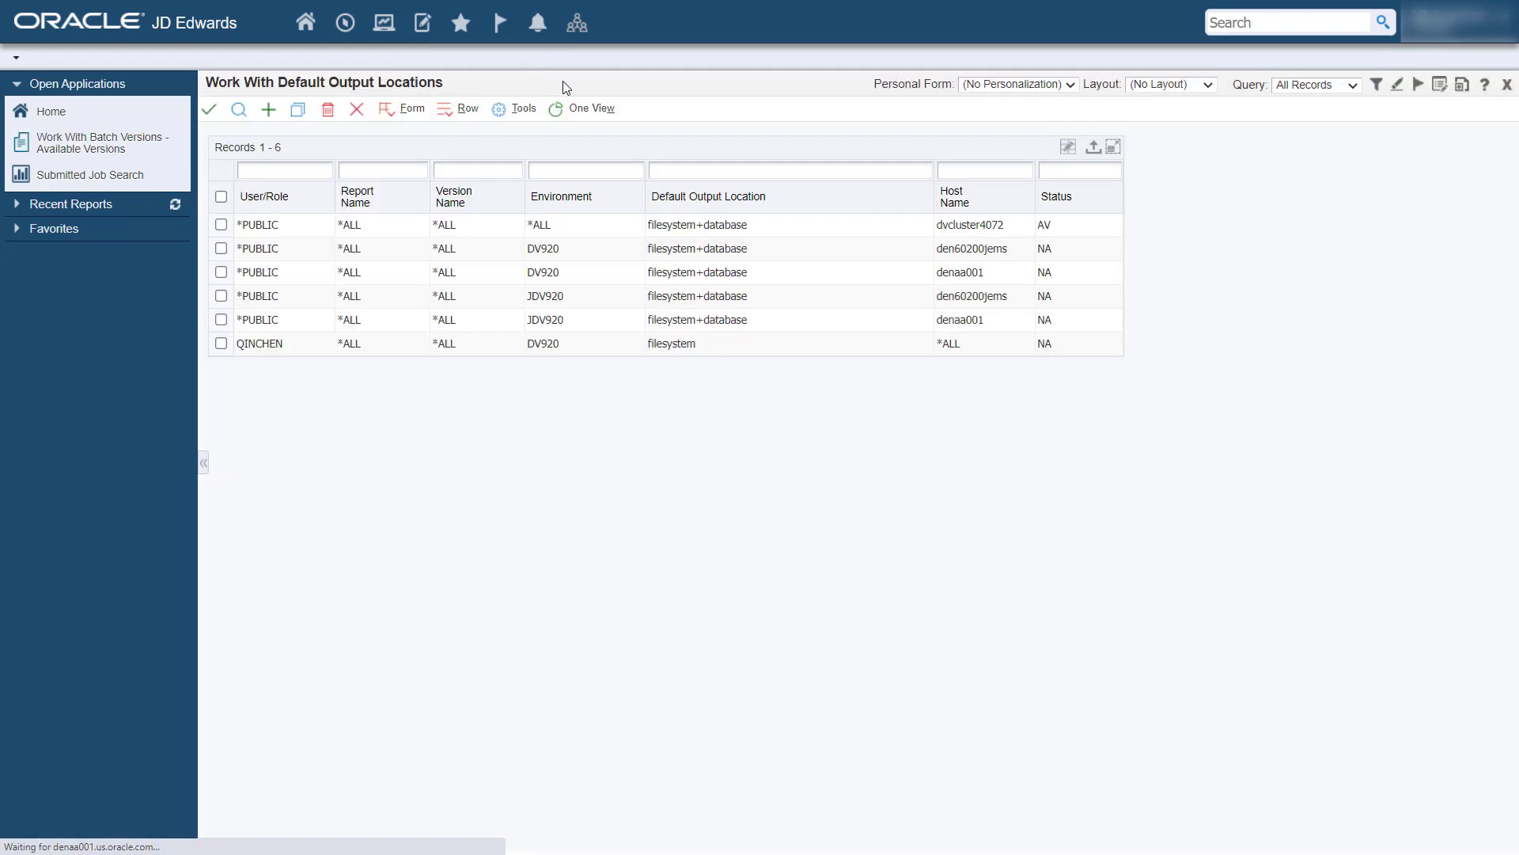
click(412, 110)
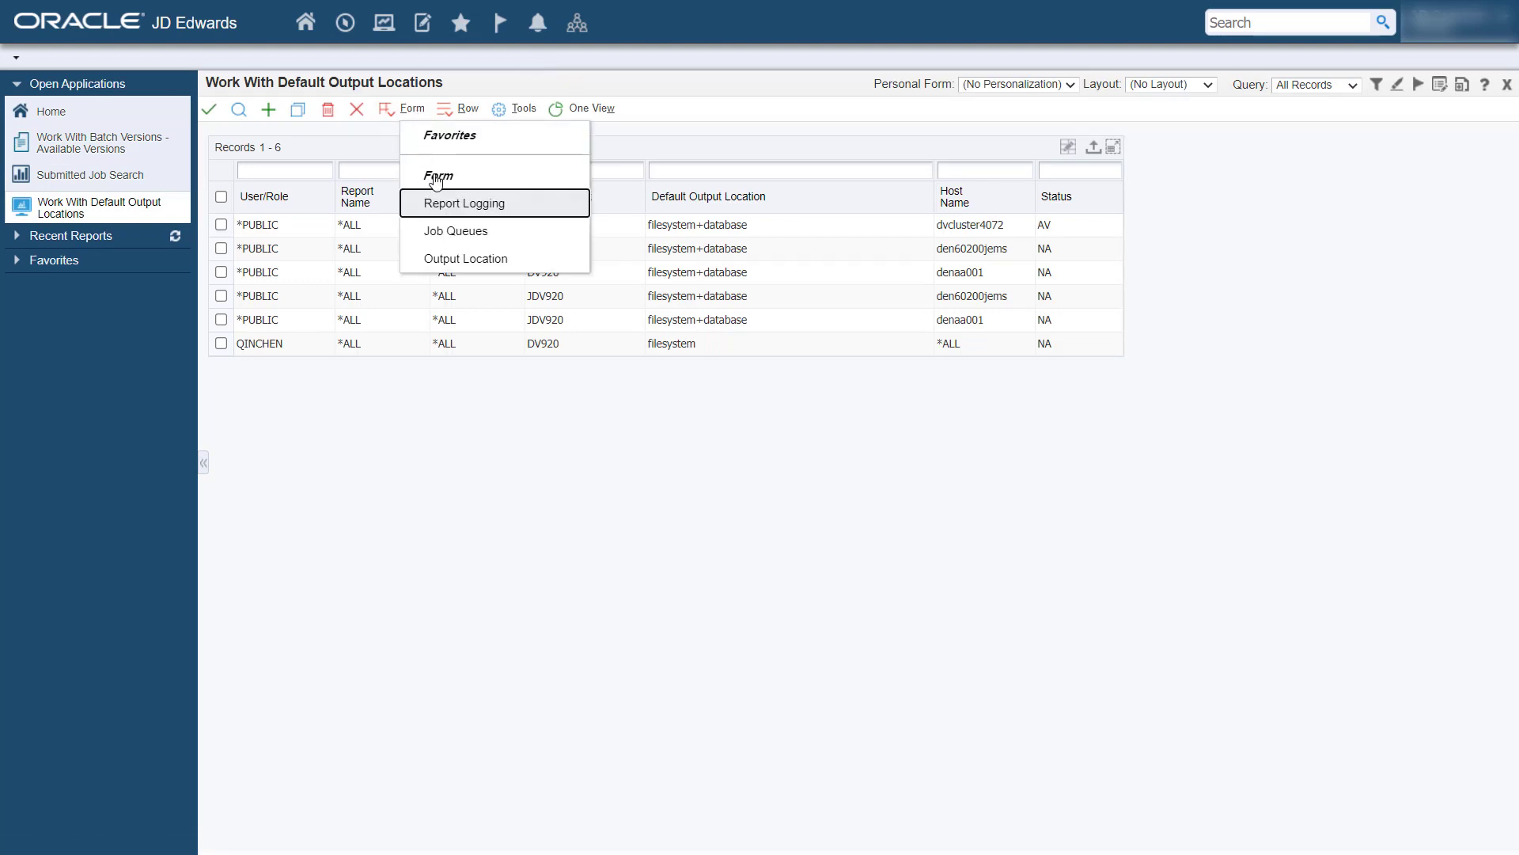
click(497, 215)
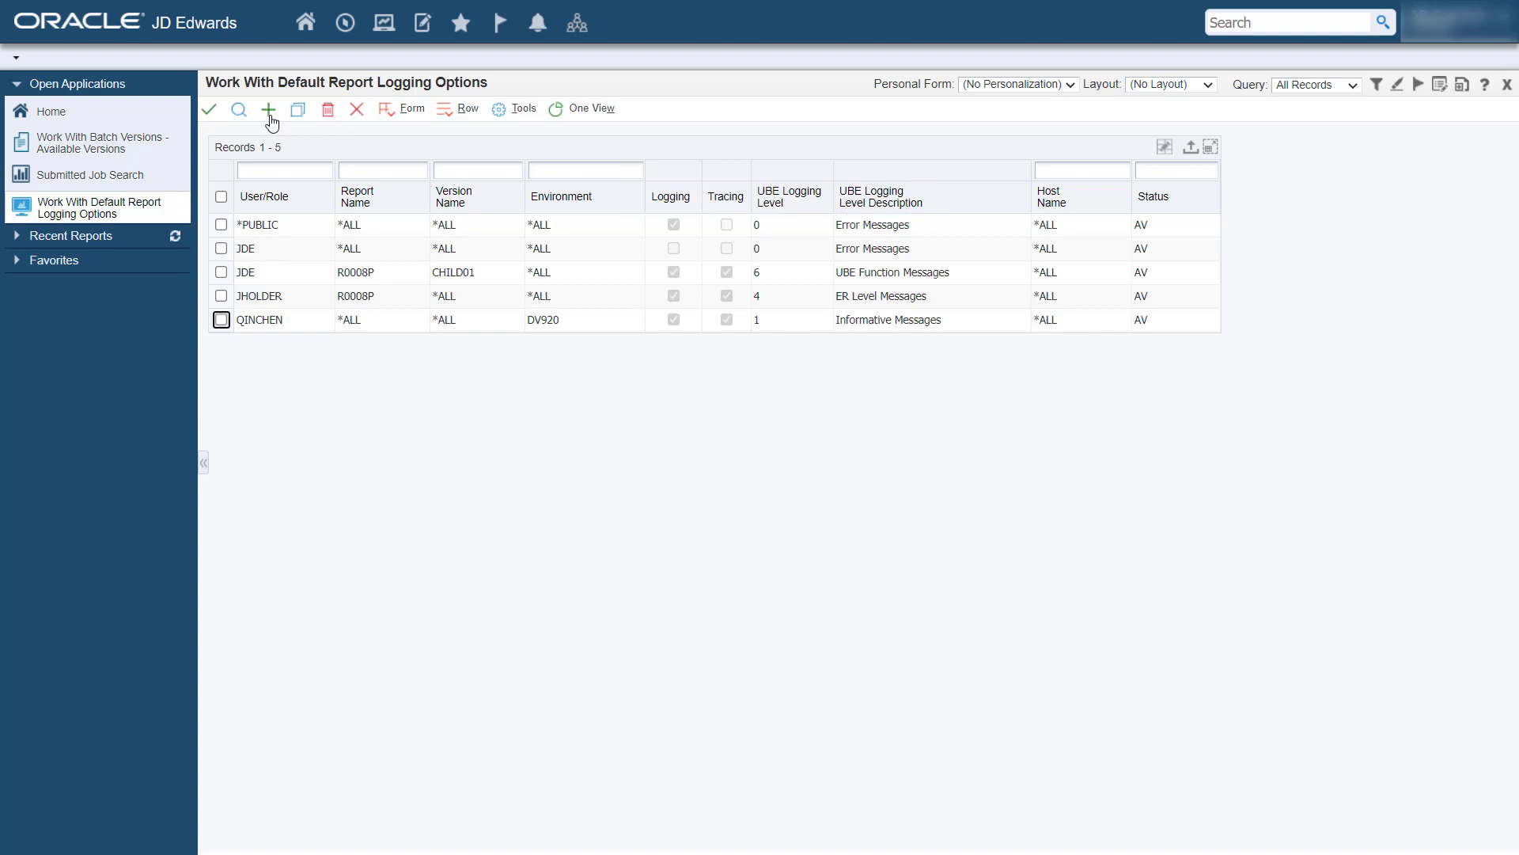
- Add a default report logging record for user JDE and report R0006P
click(269, 110)
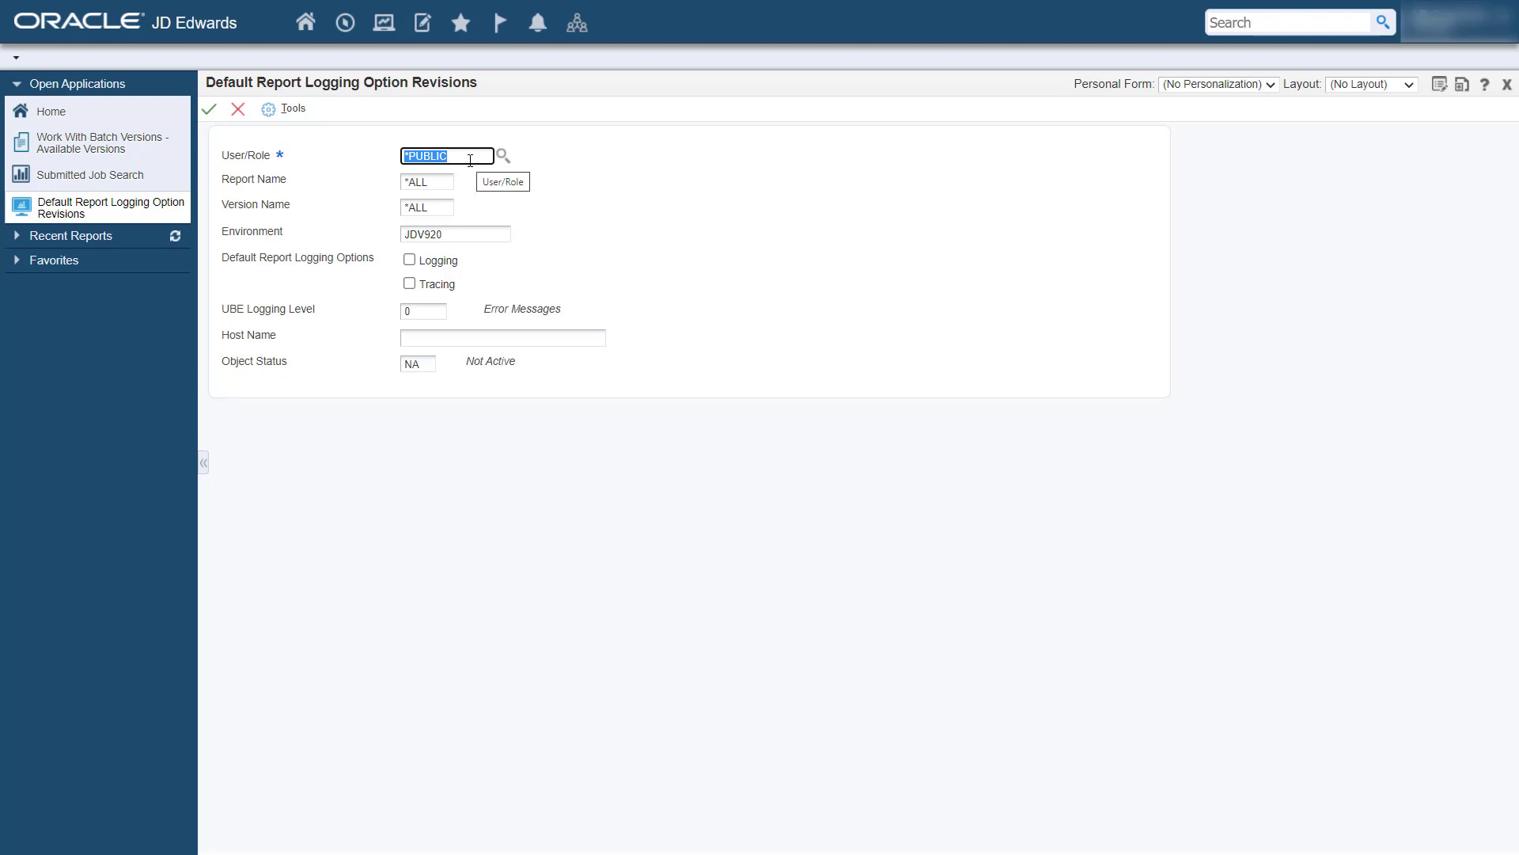
text(JDE)
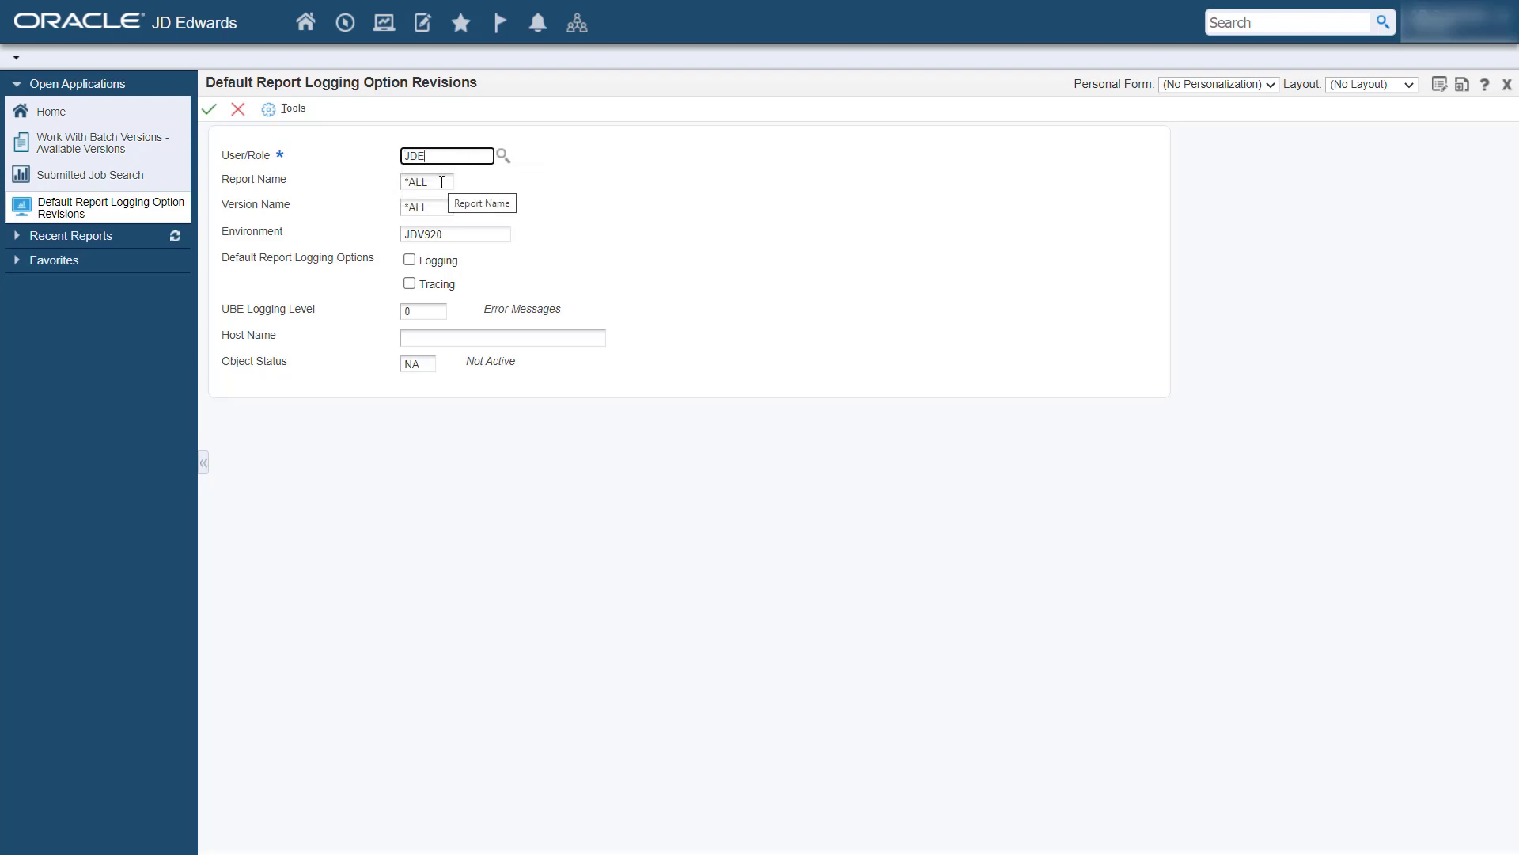
click(441, 182)
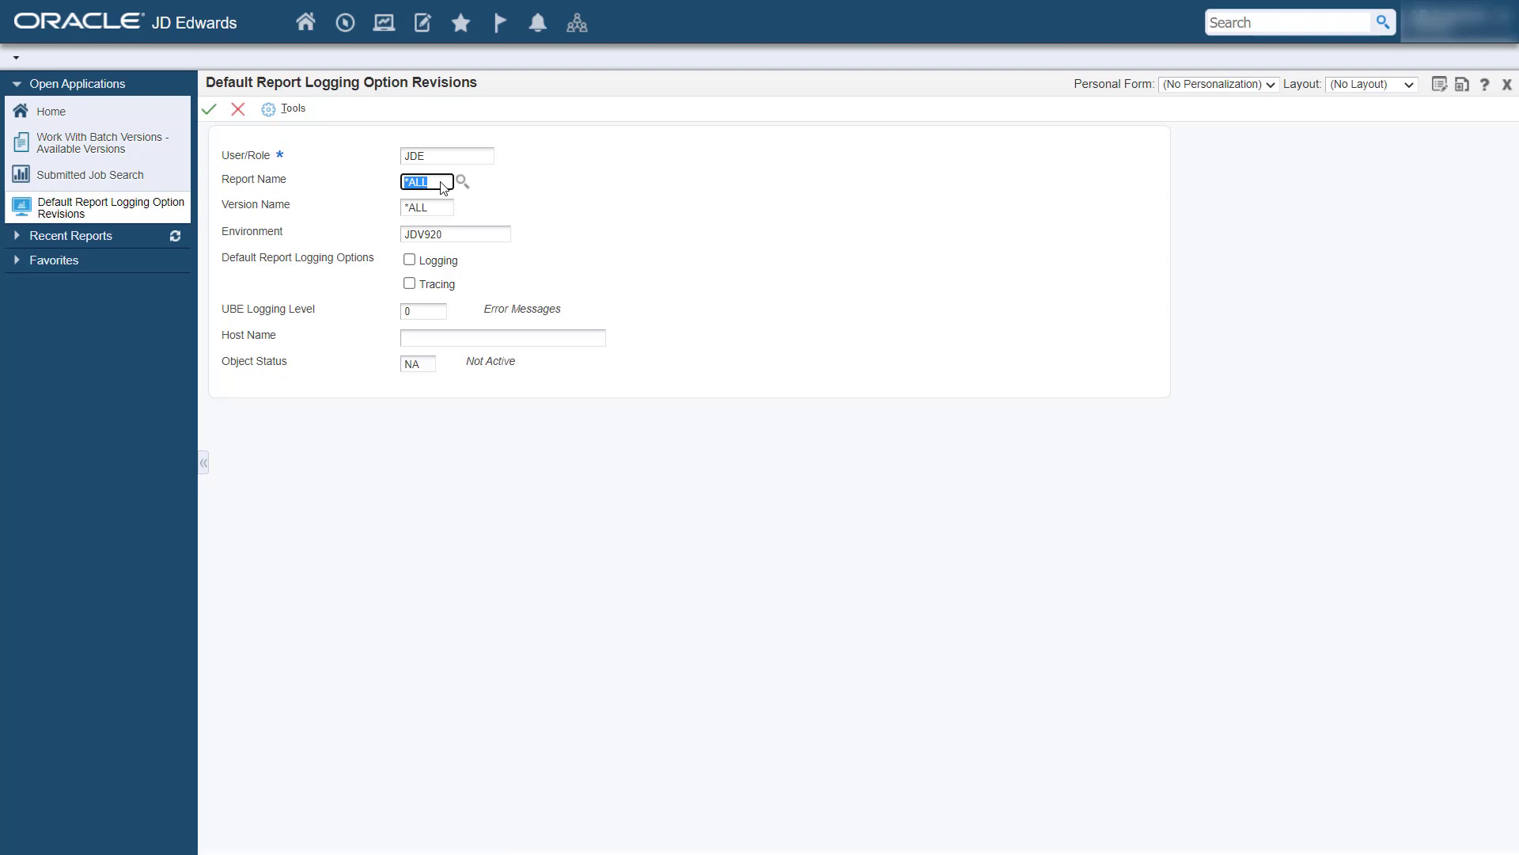
text(R000)
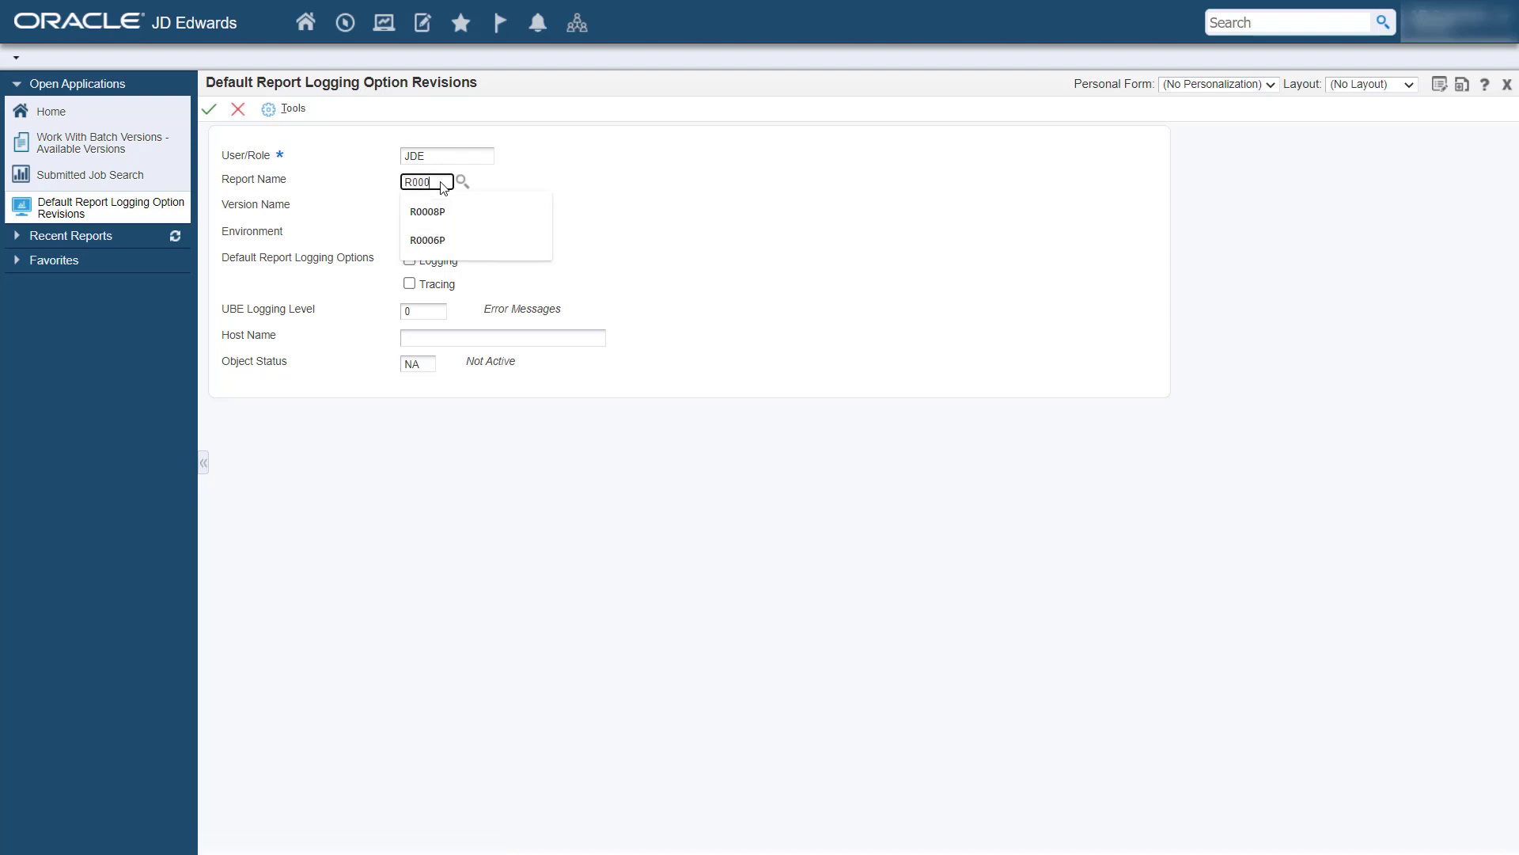
text(6)
key(Return)
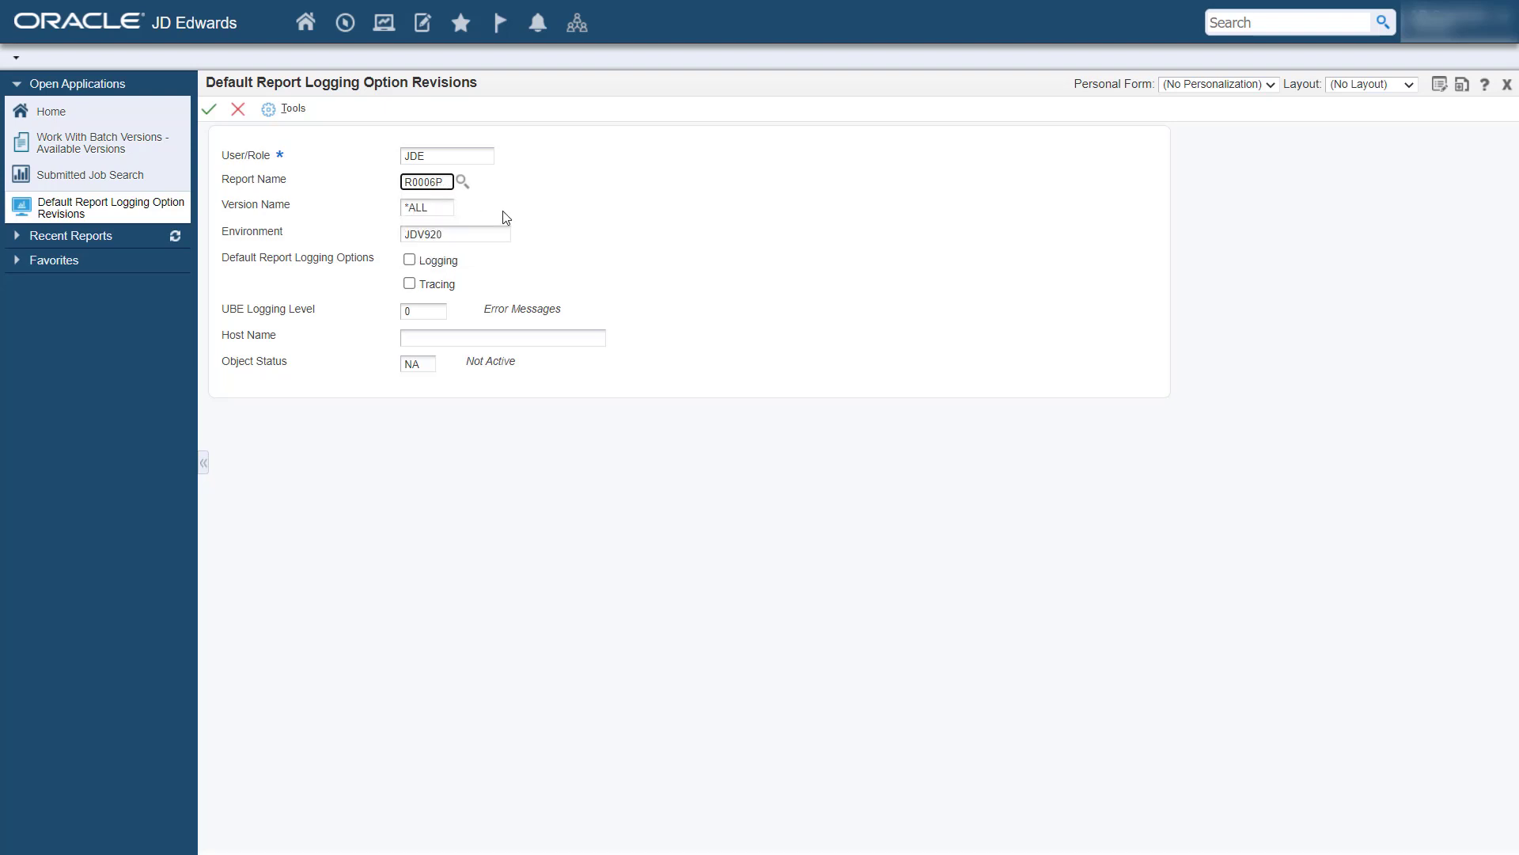
click(607, 238)
- Enable logging and tracing for the record and set its UBE logging level to 4, ER Level Messages
click(410, 260)
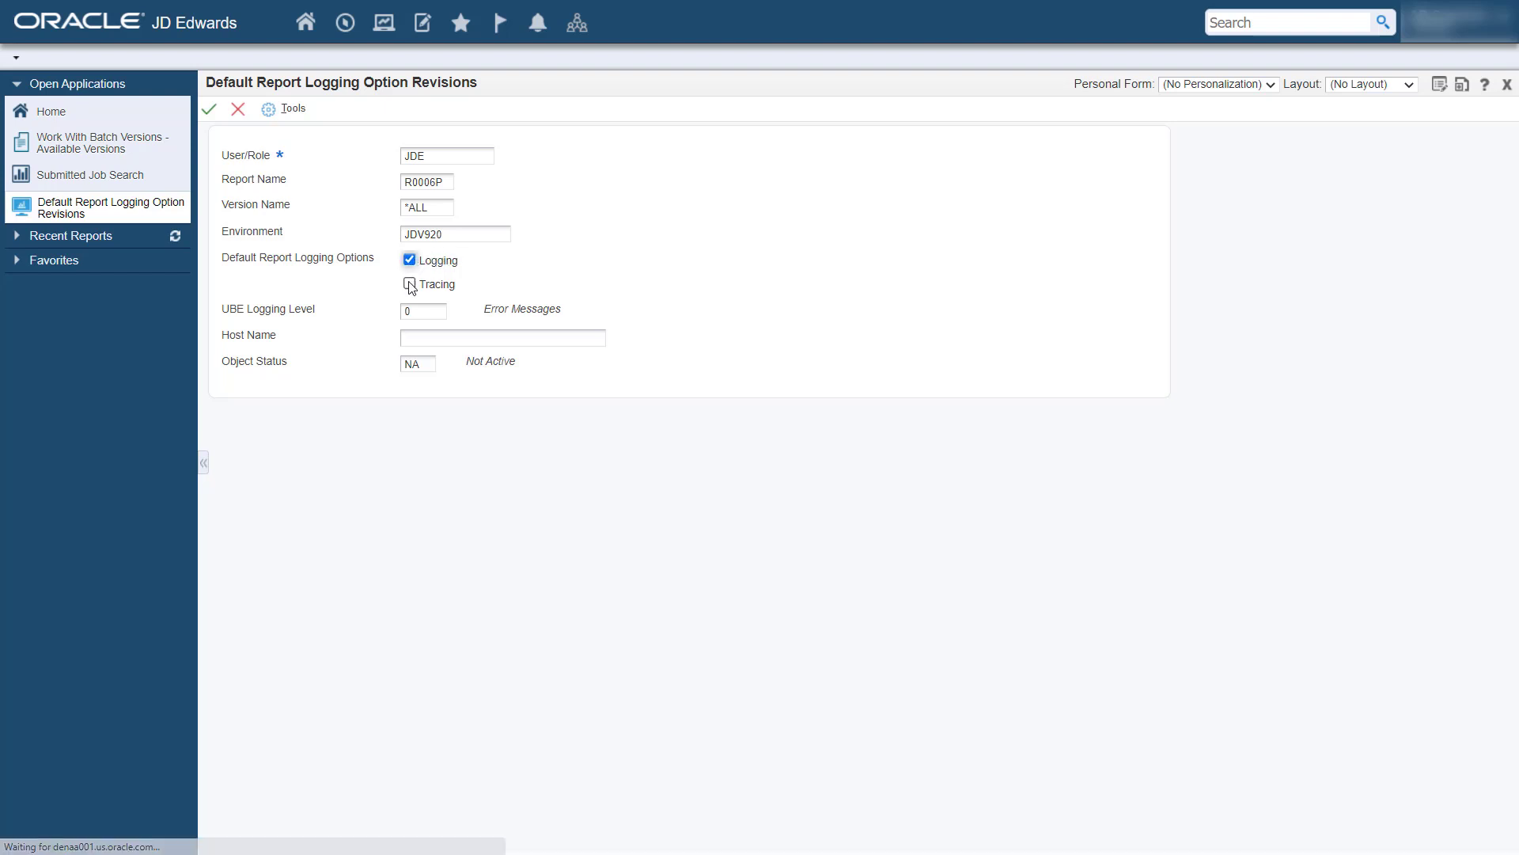
click(410, 284)
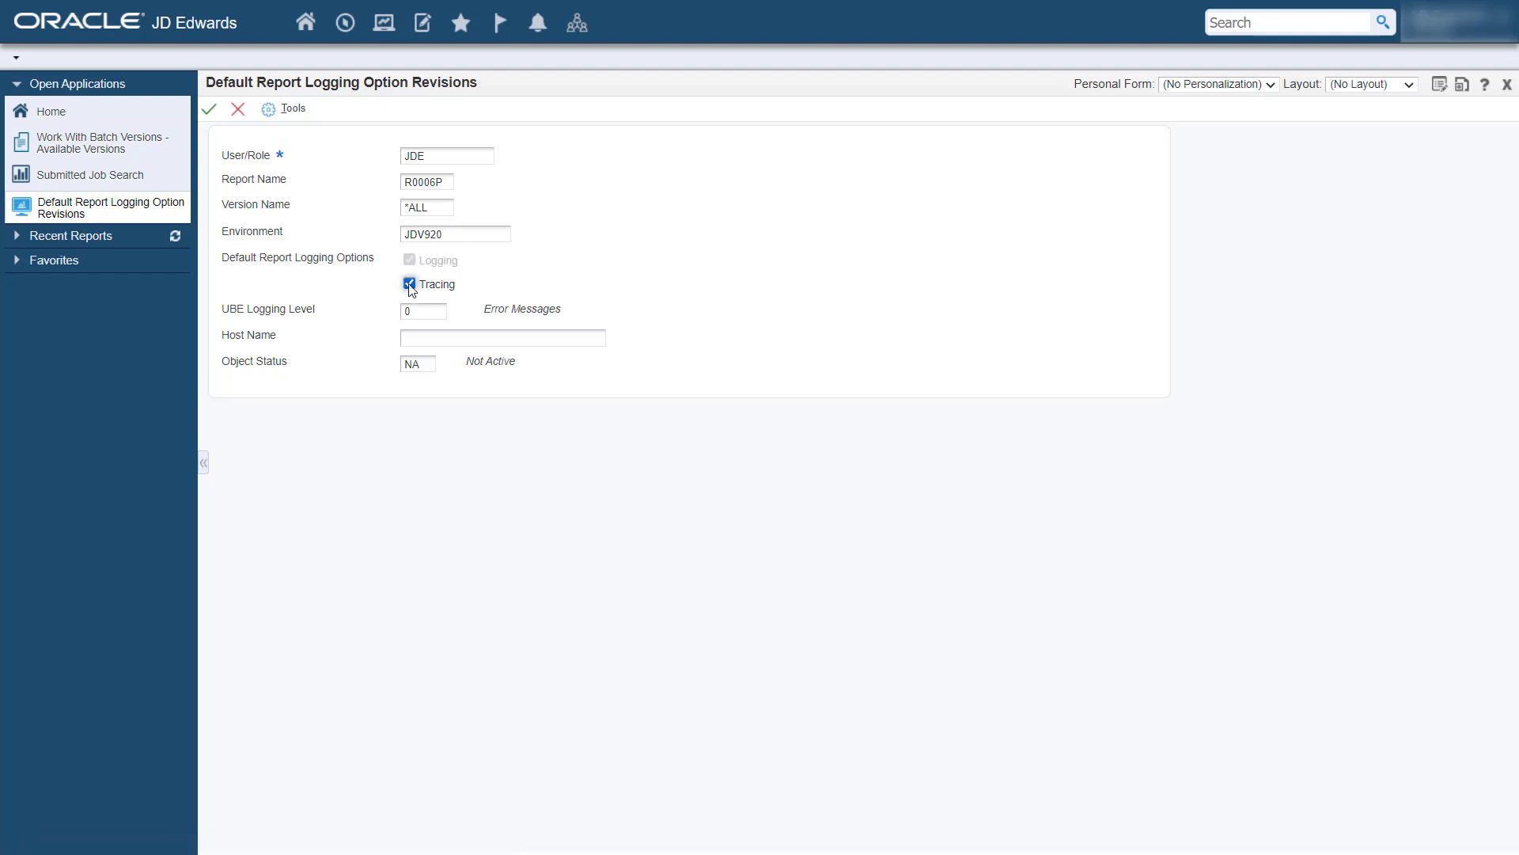
click(443, 310)
text(4)
text(0)
click(456, 311)
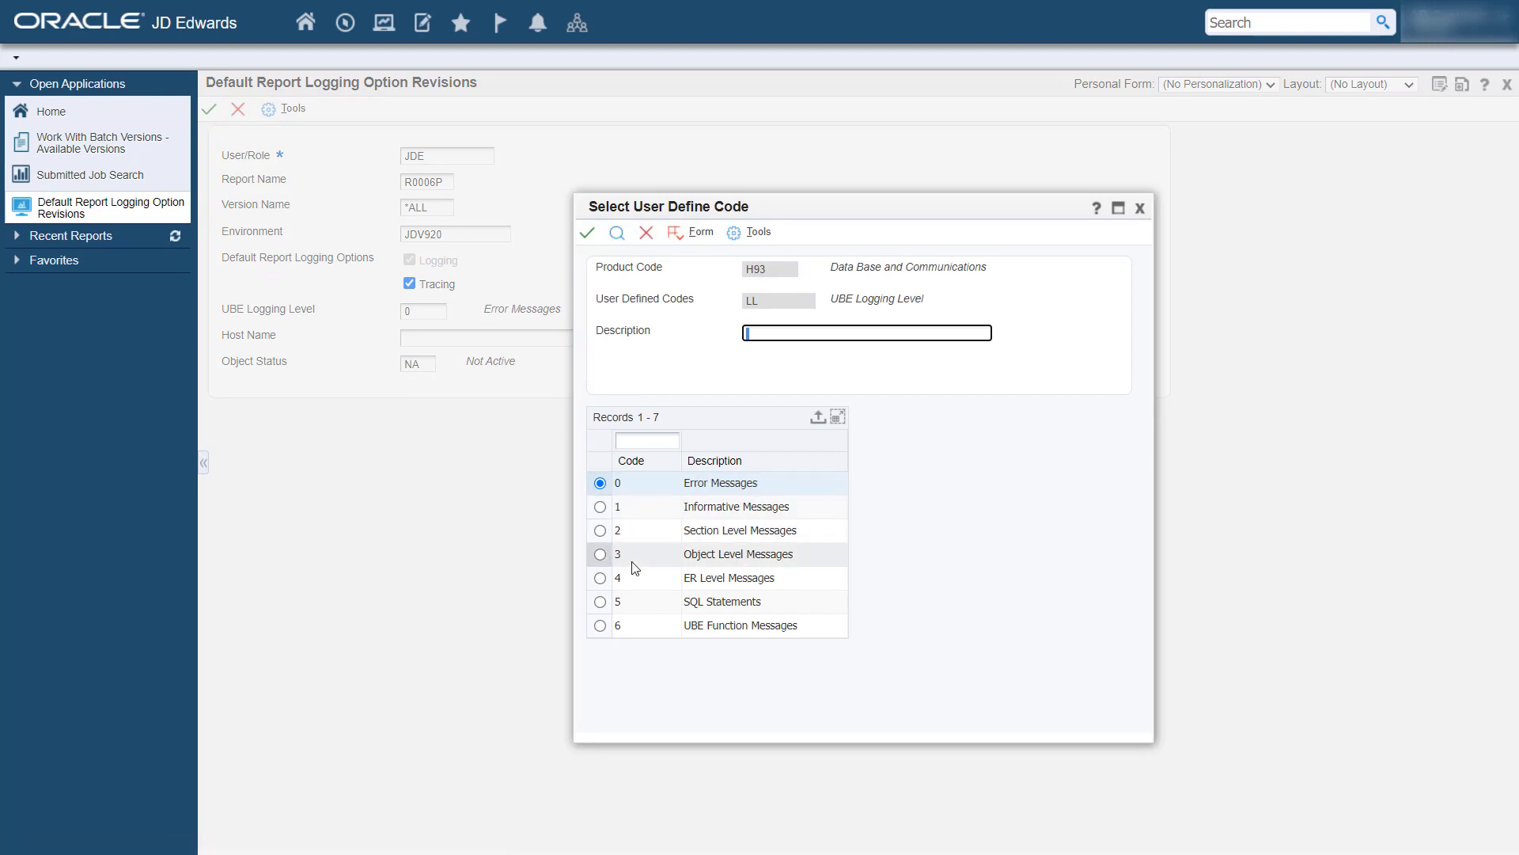
click(600, 579)
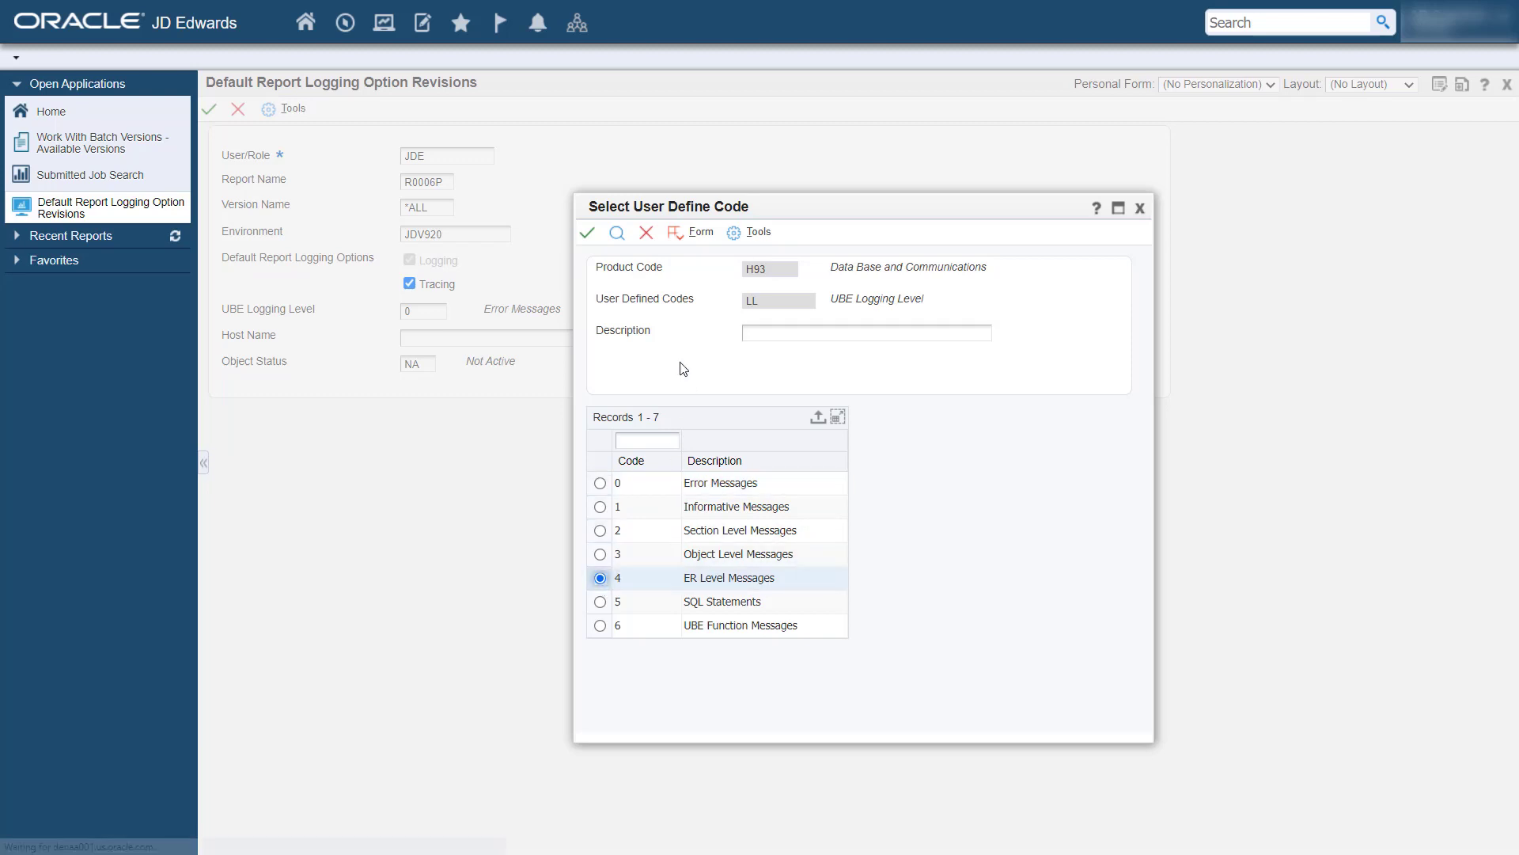
click(588, 235)
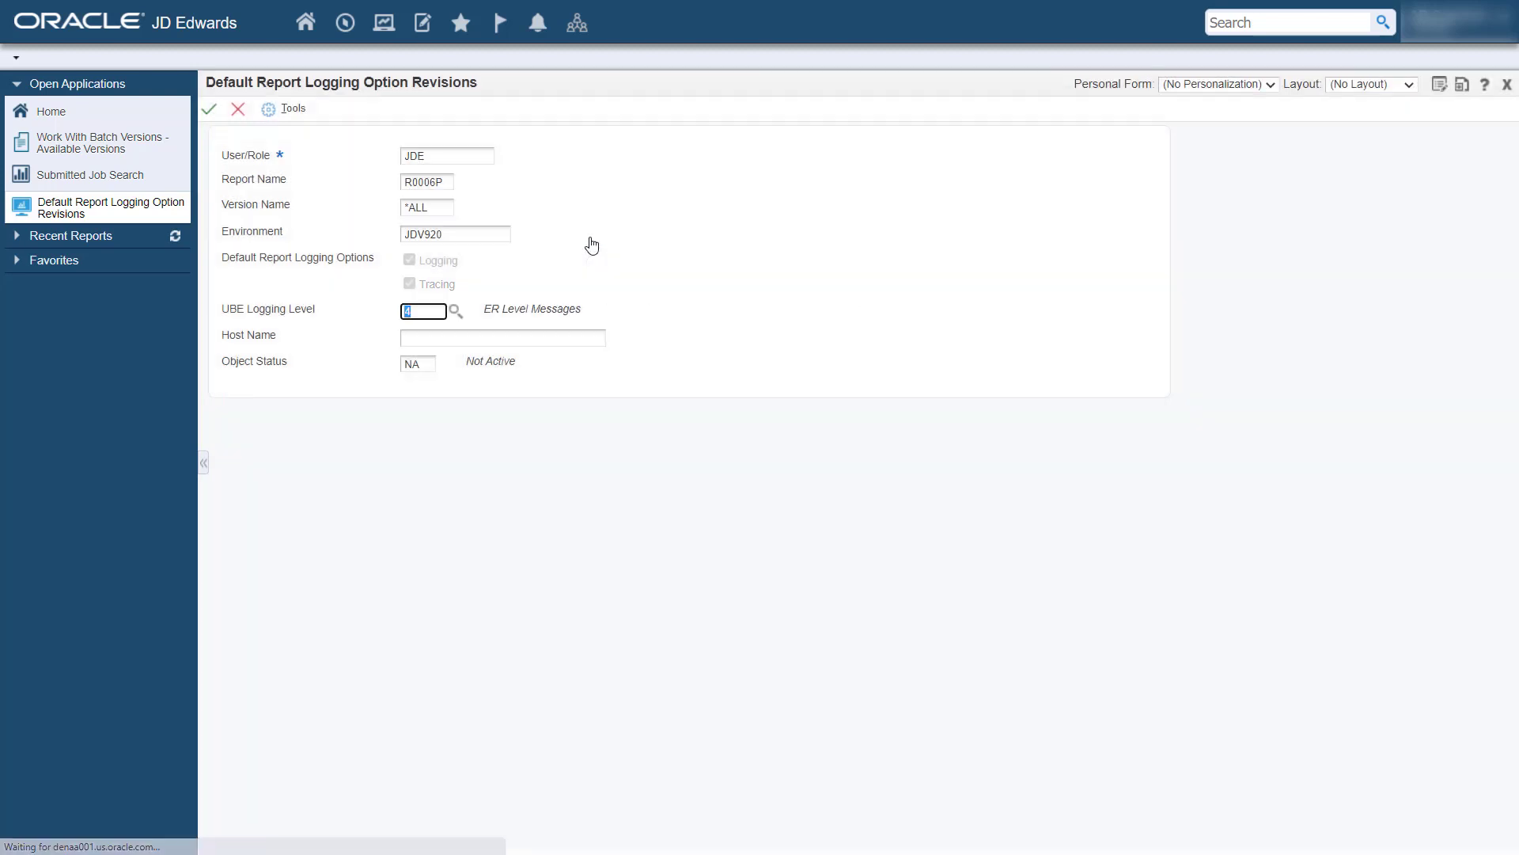
- Set the host name to *ALL and the object status to AV, save the record, and select it in the list
click(554, 349)
text(*ALL)
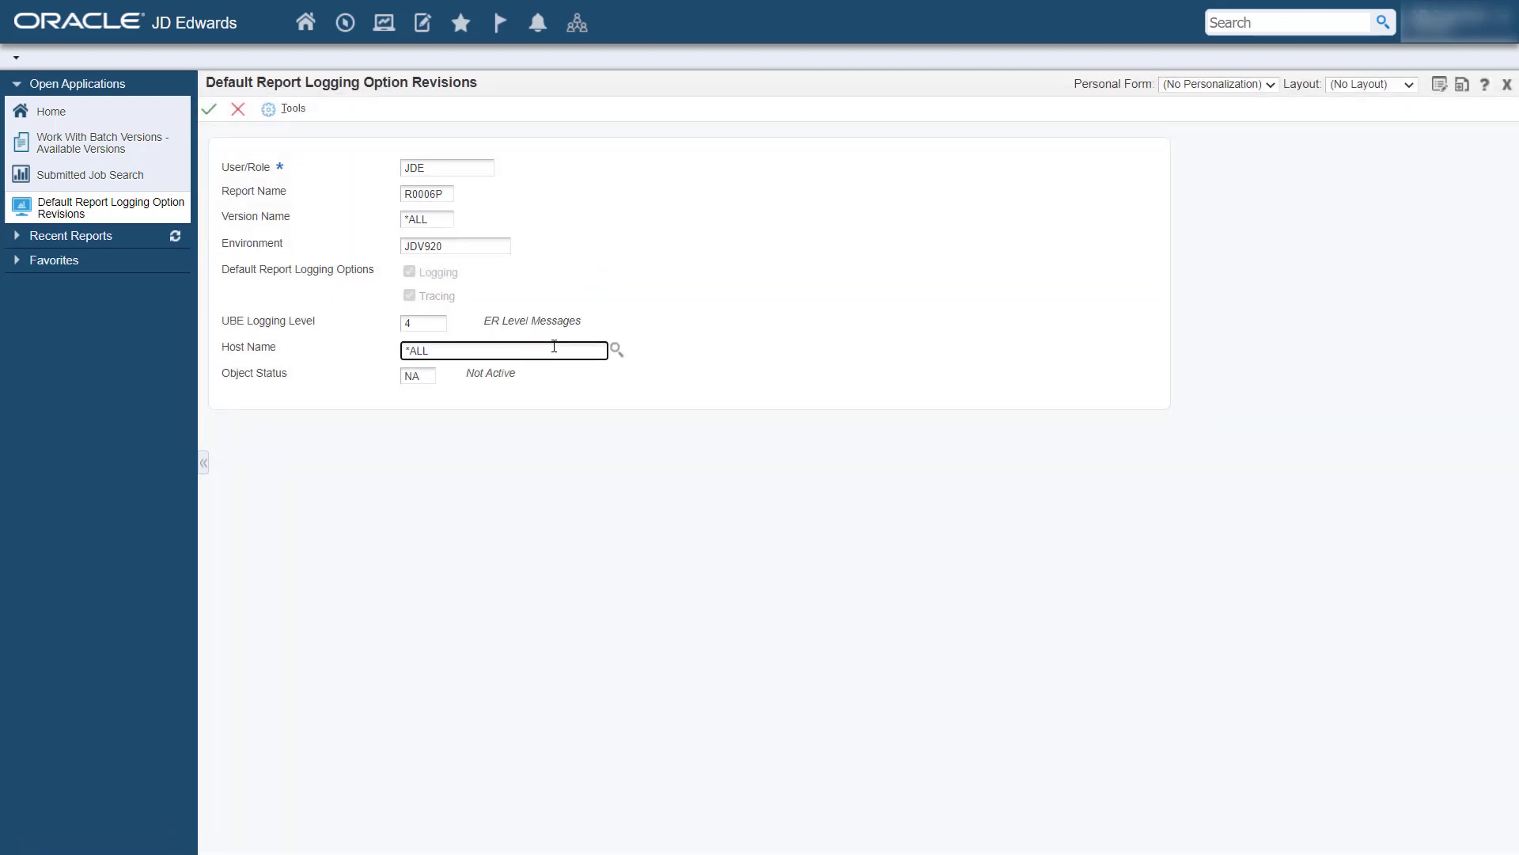
click(777, 400)
double_click(423, 376)
text(A)
click(456, 407)
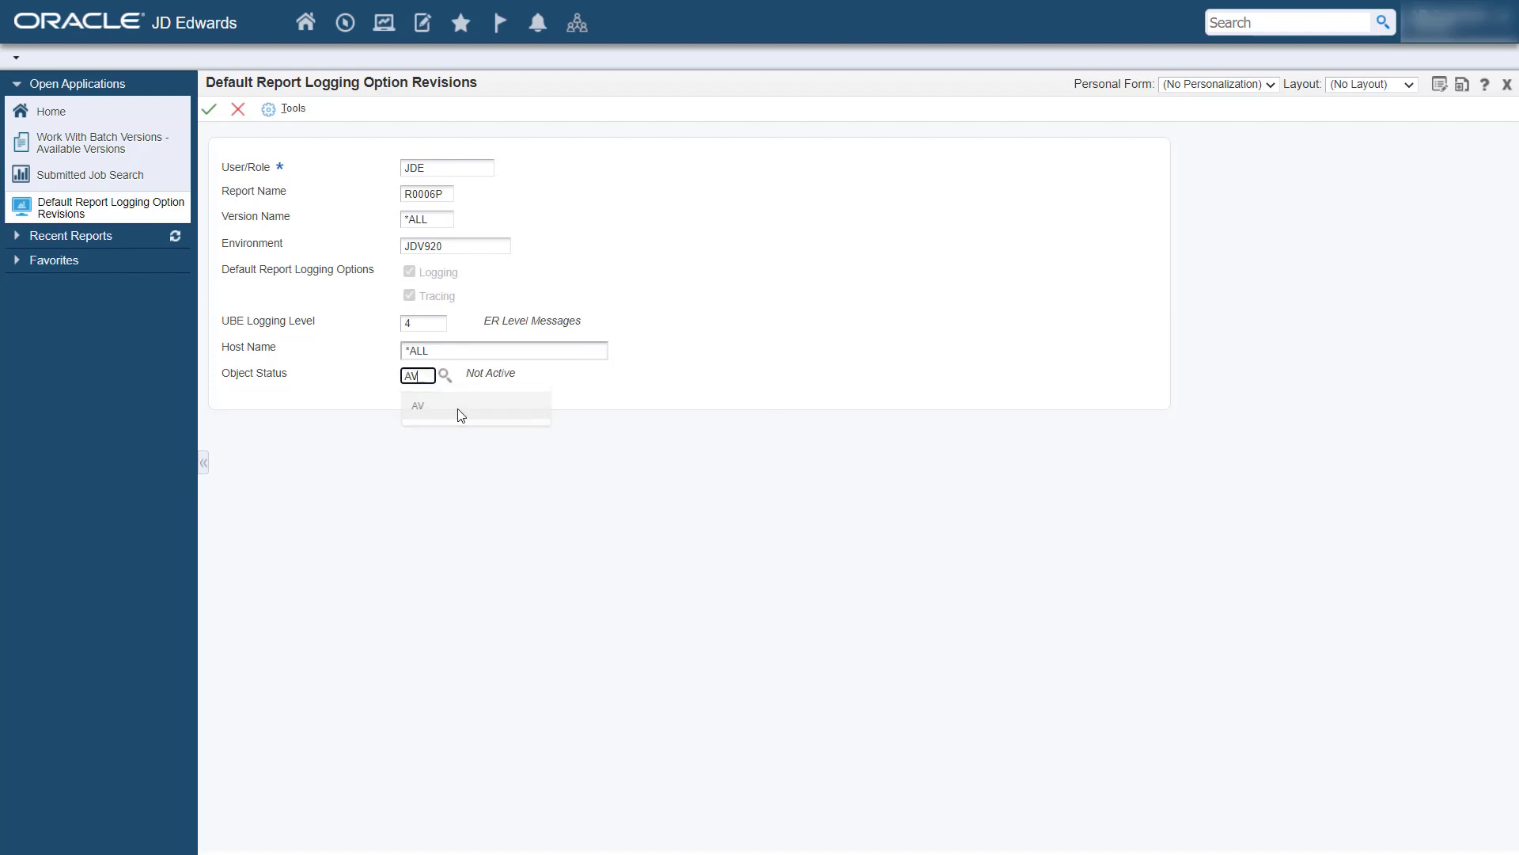
click(661, 360)
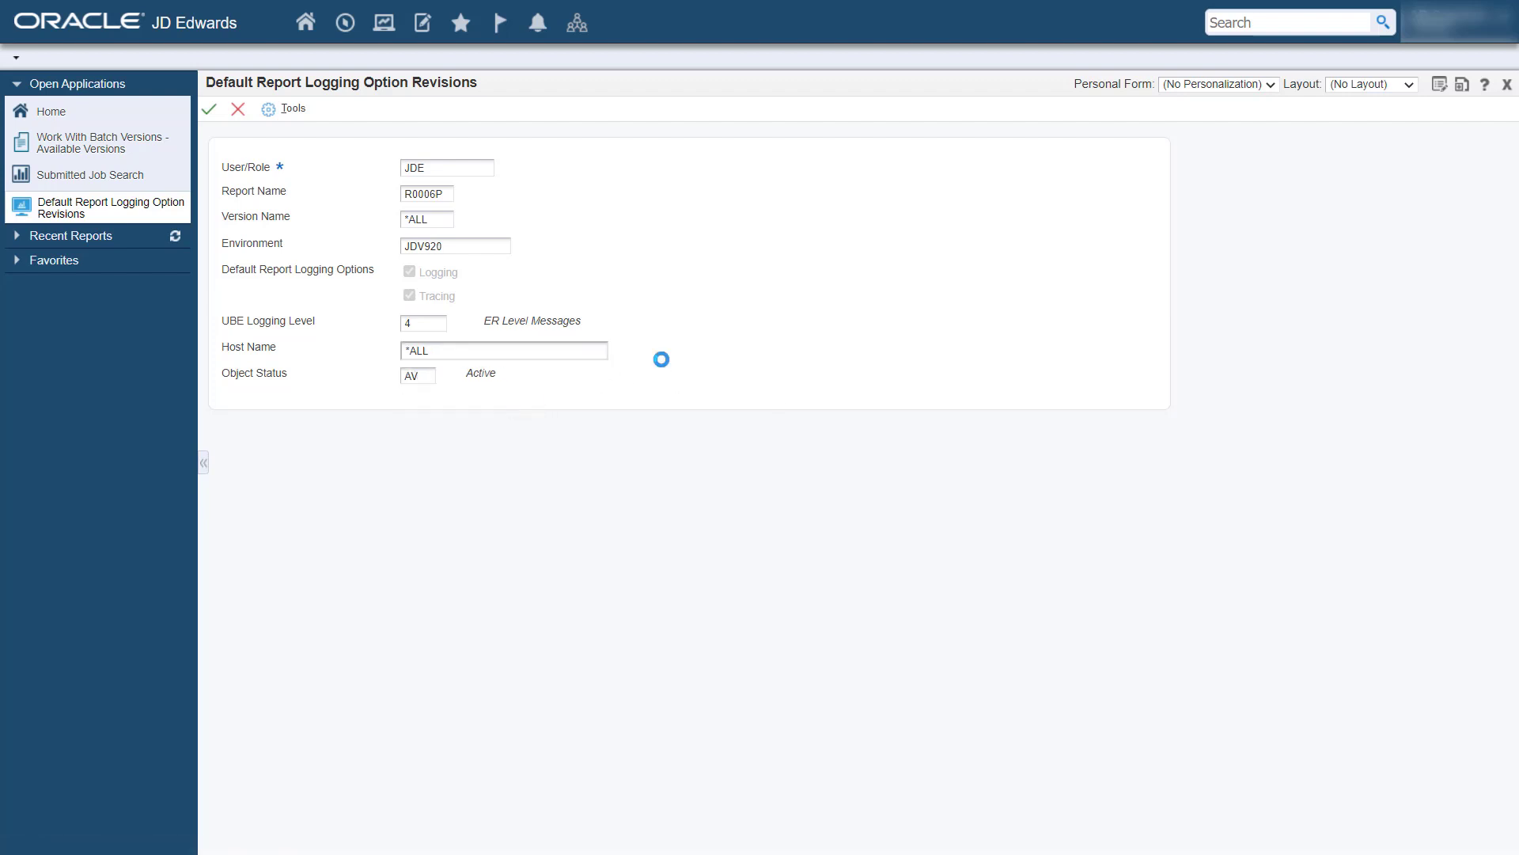
click(209, 111)
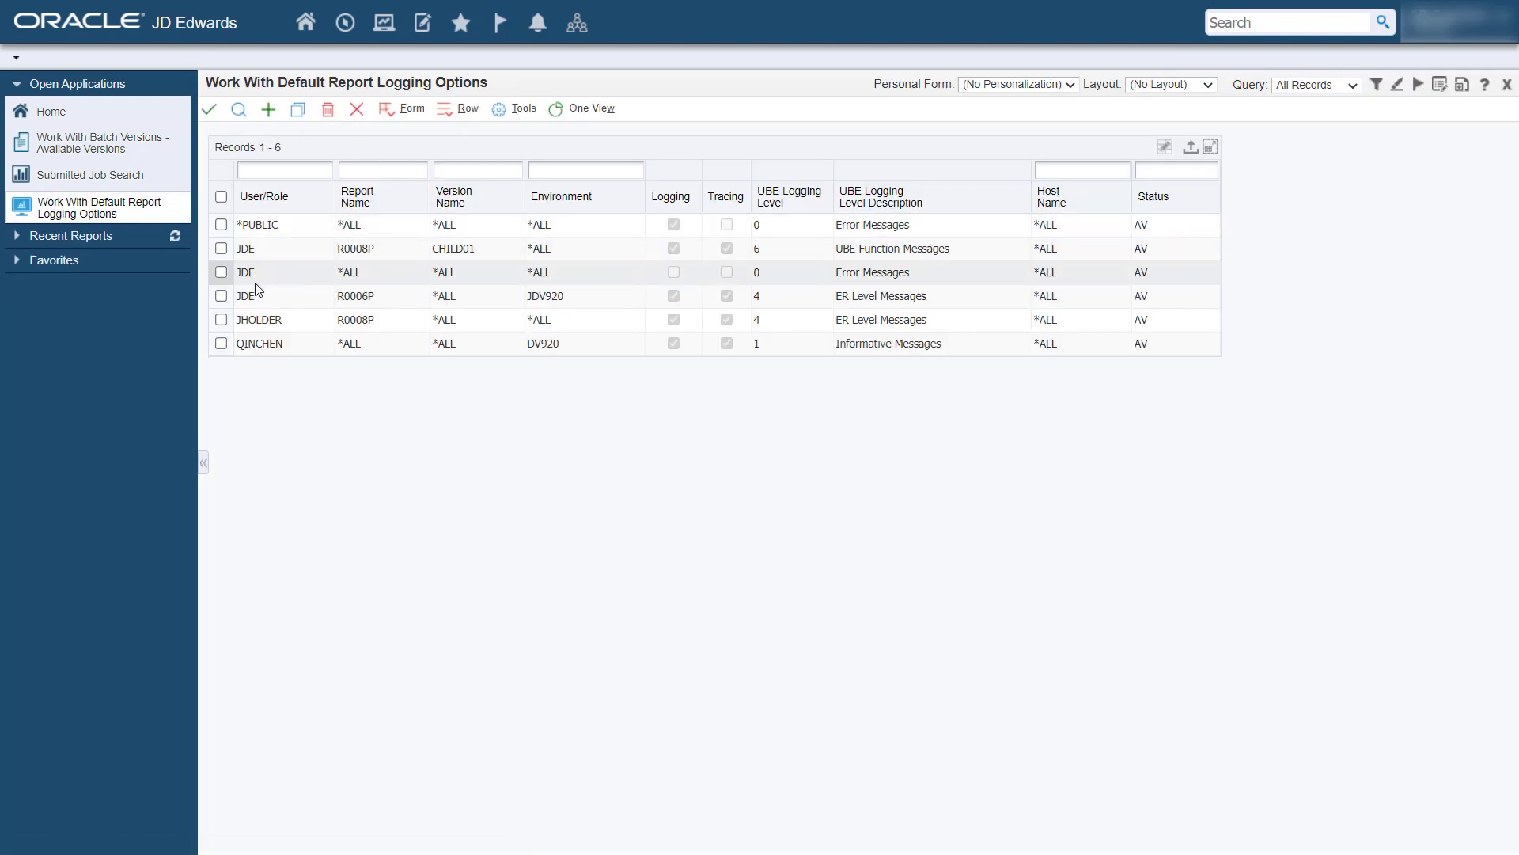
click(221, 297)
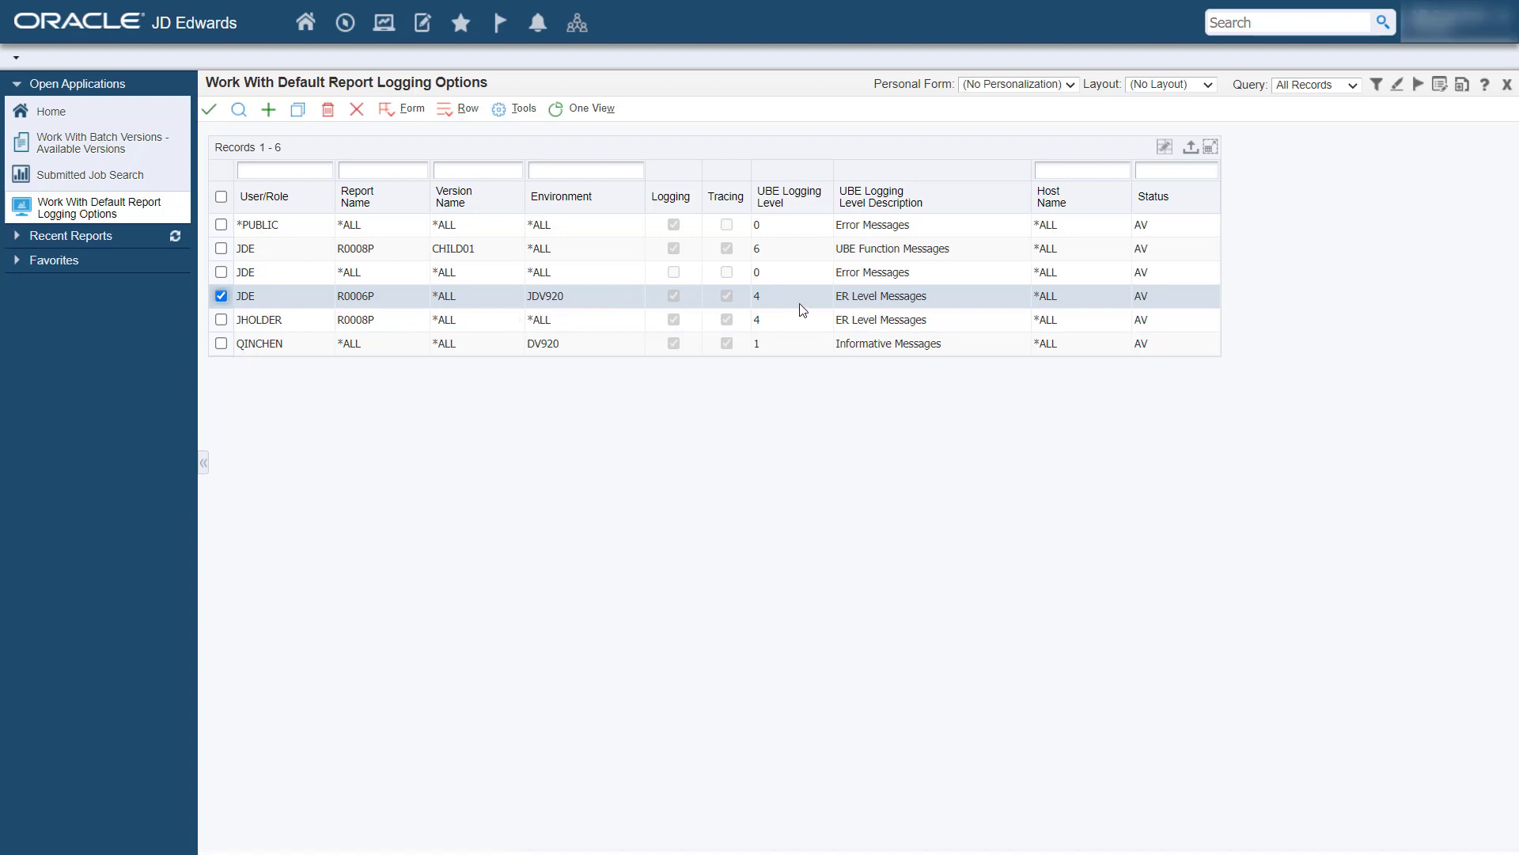
- Return to the available batch versions and resubmit version XJDE001 of R0006P
click(140, 149)
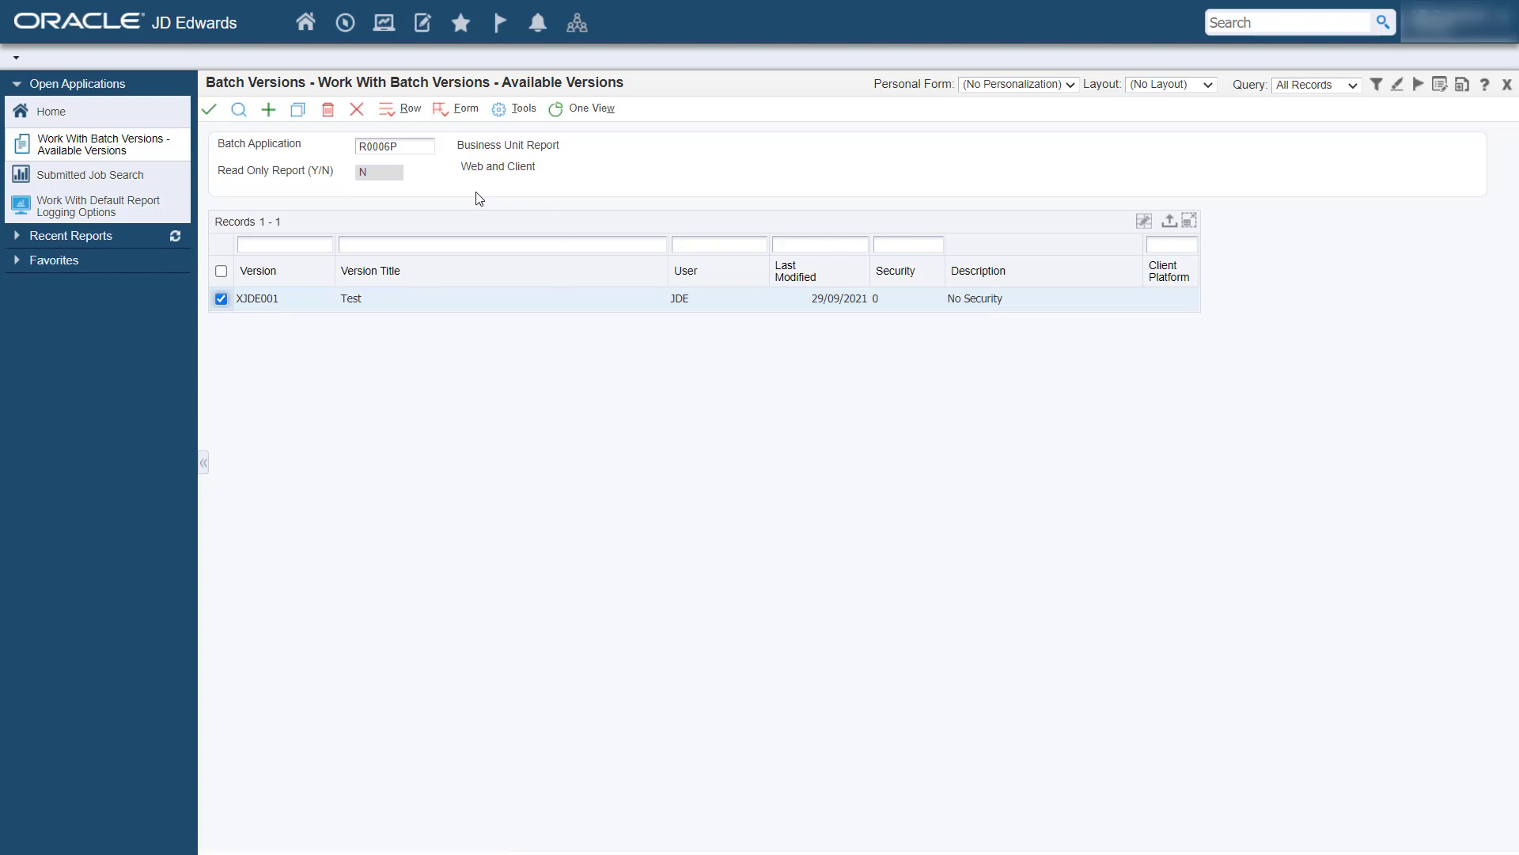
click(210, 111)
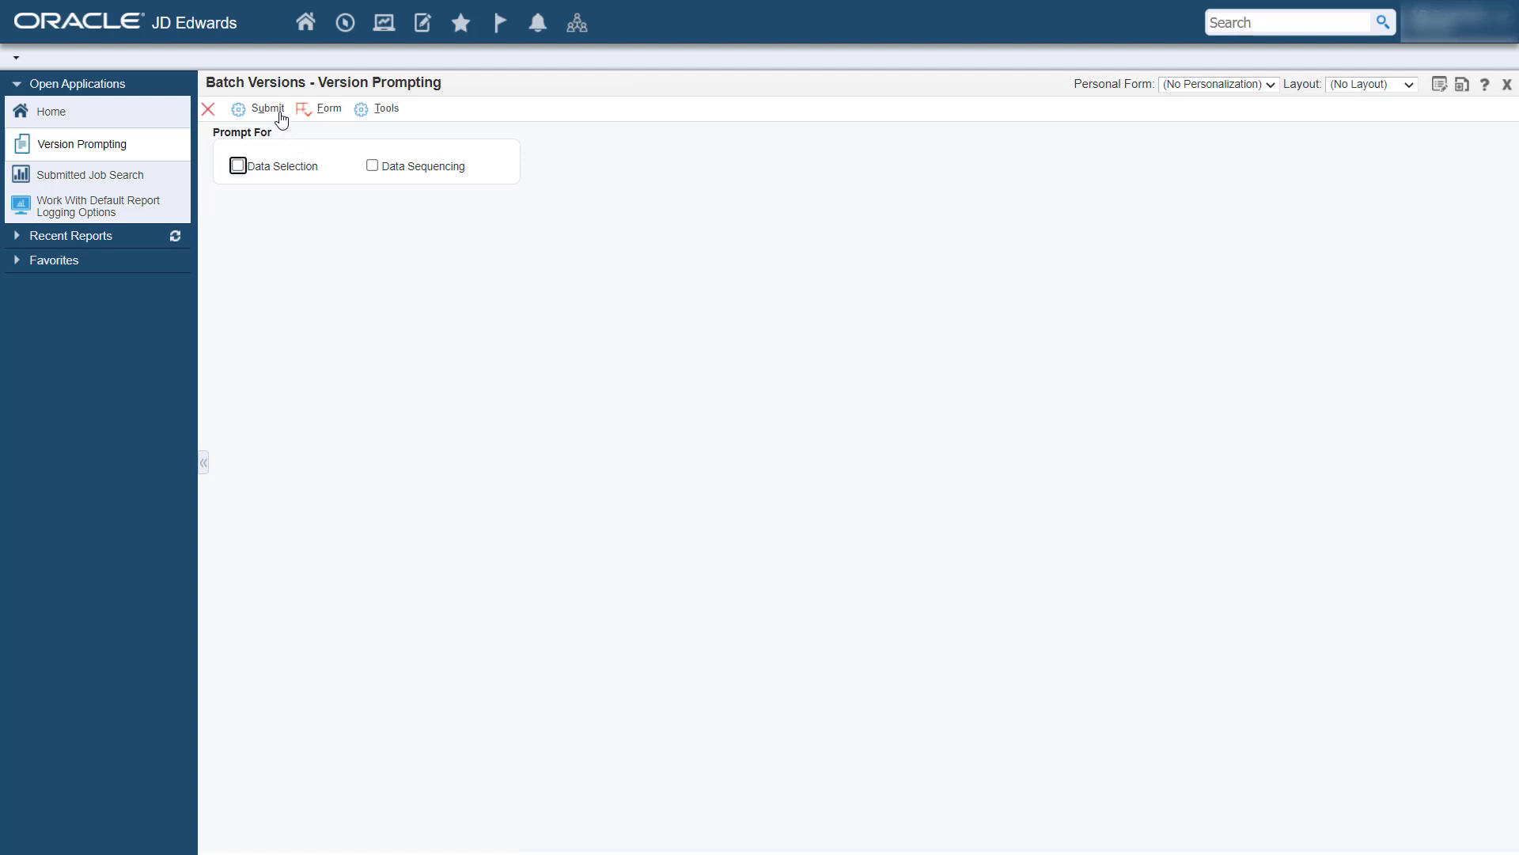
click(281, 119)
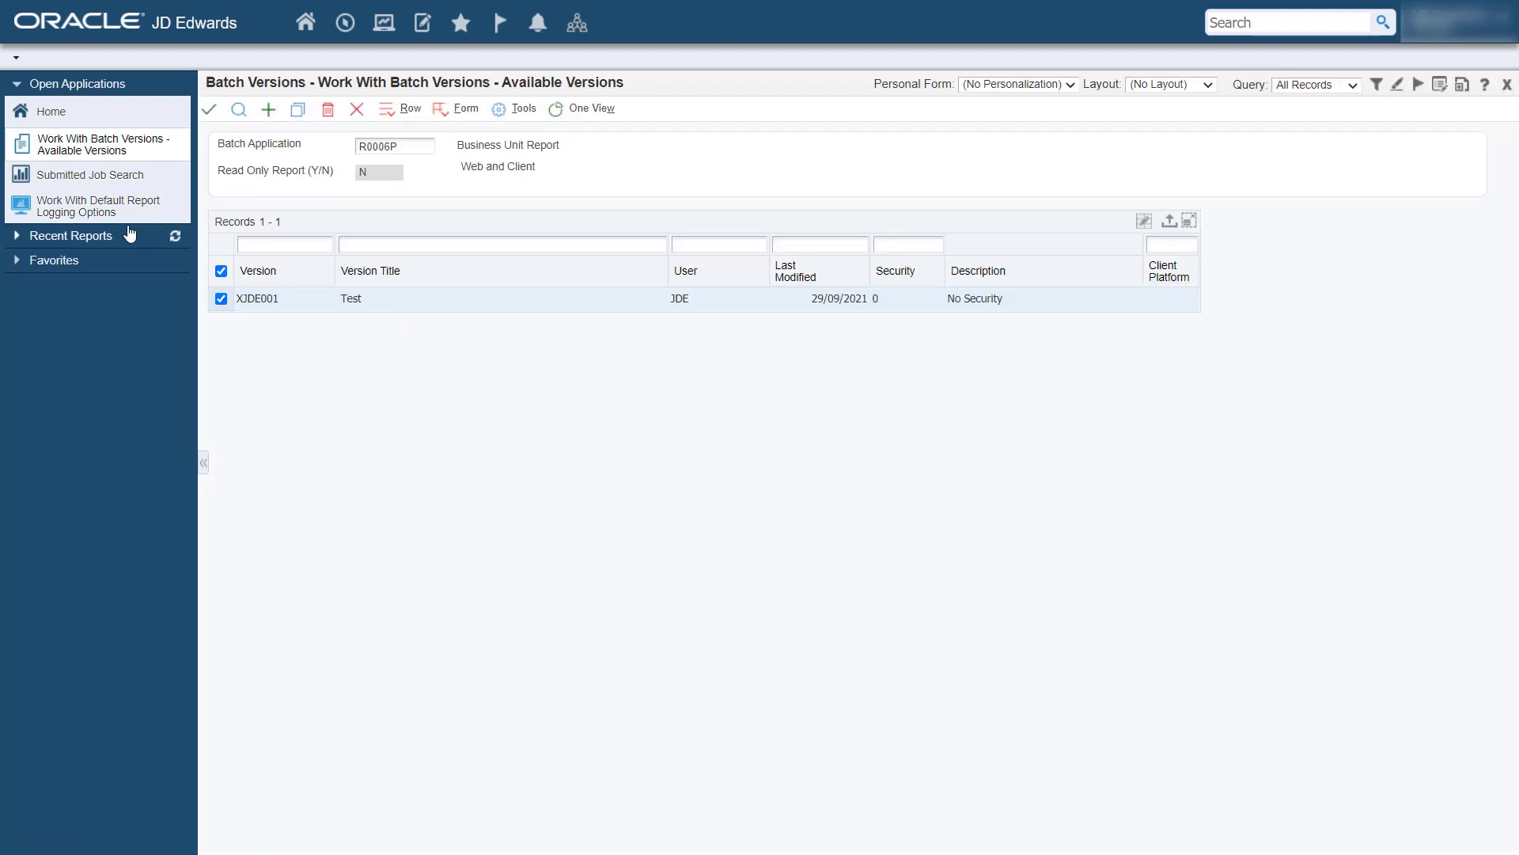
- Open the log viewing form for the newest R0006P_XJDE001 job in Submitted Job Search
click(141, 181)
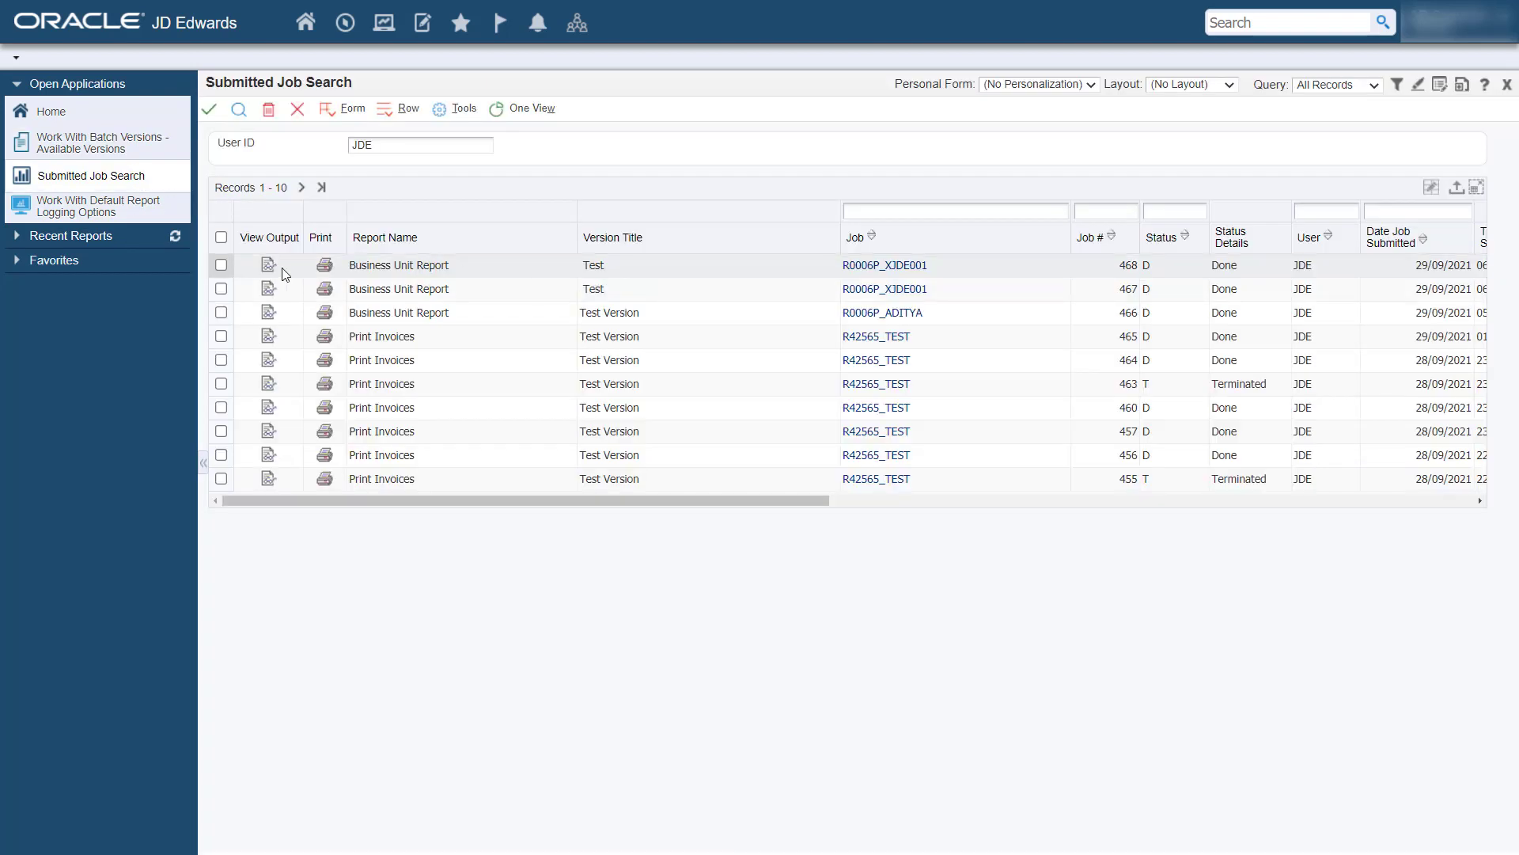
click(222, 266)
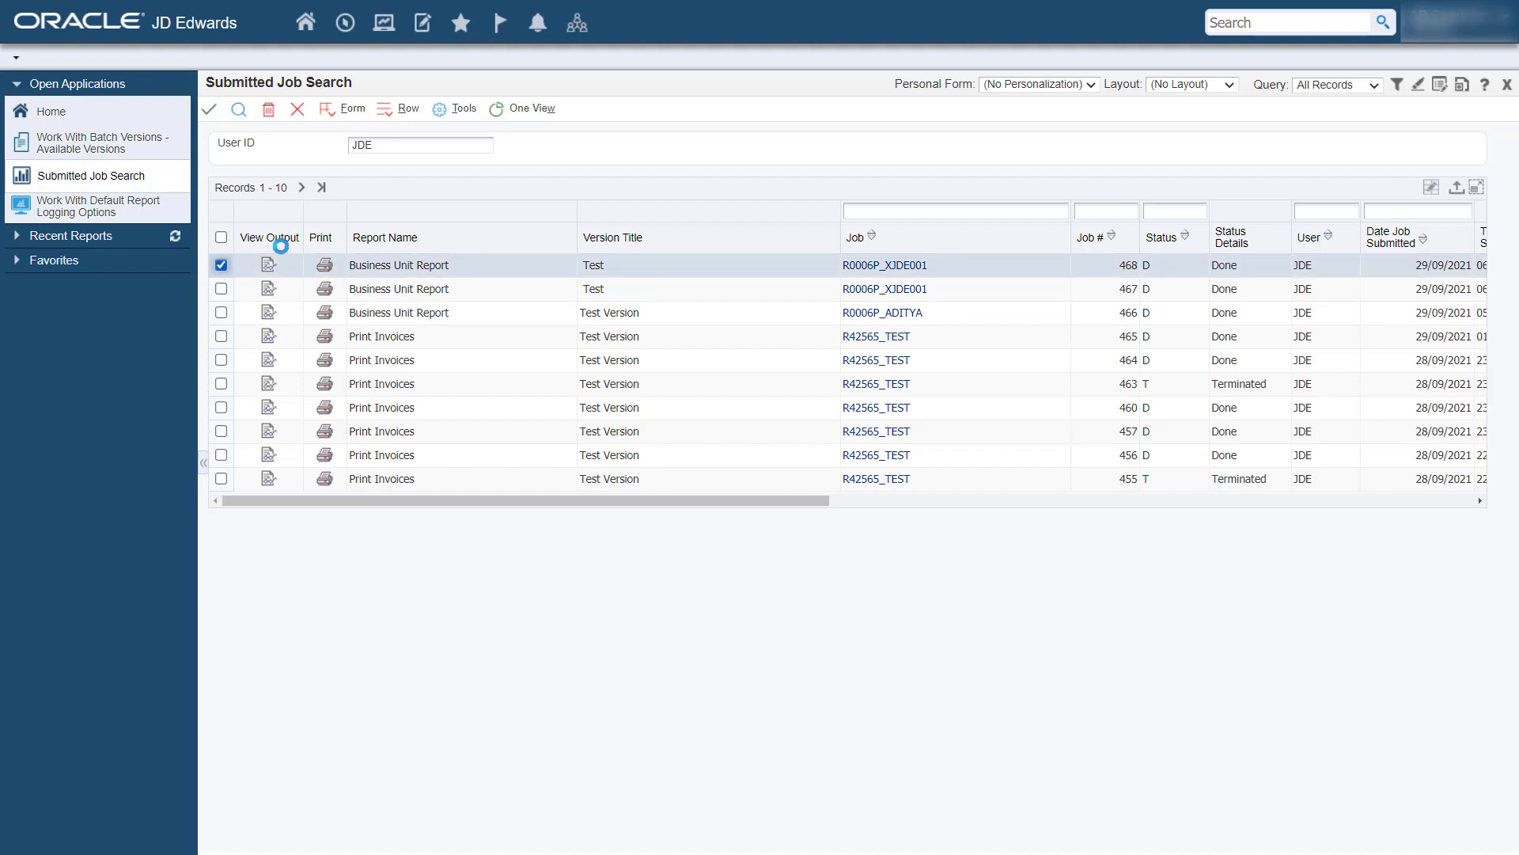
click(409, 119)
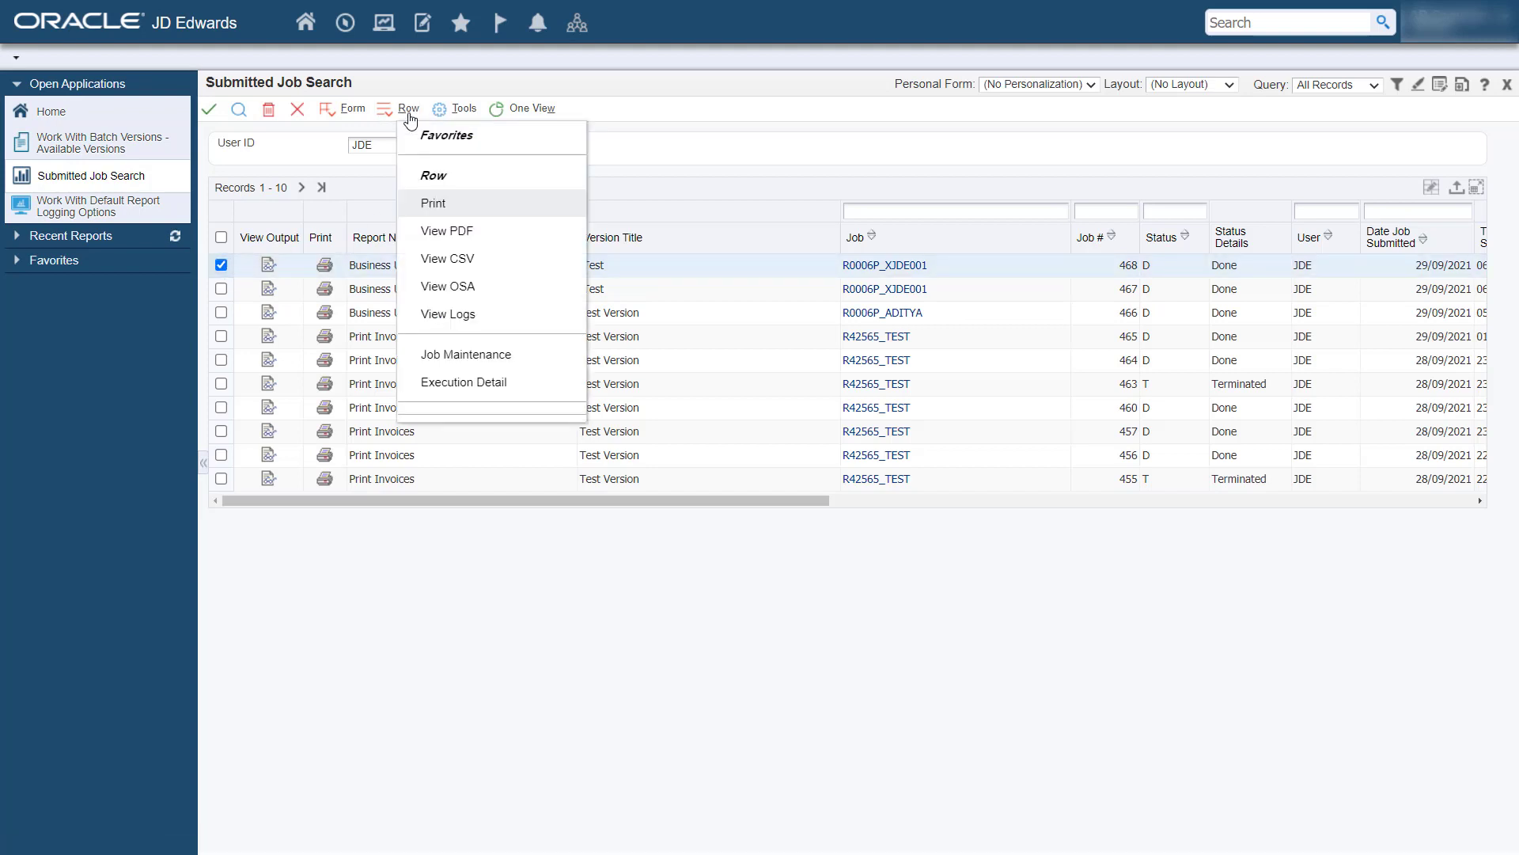
click(458, 321)
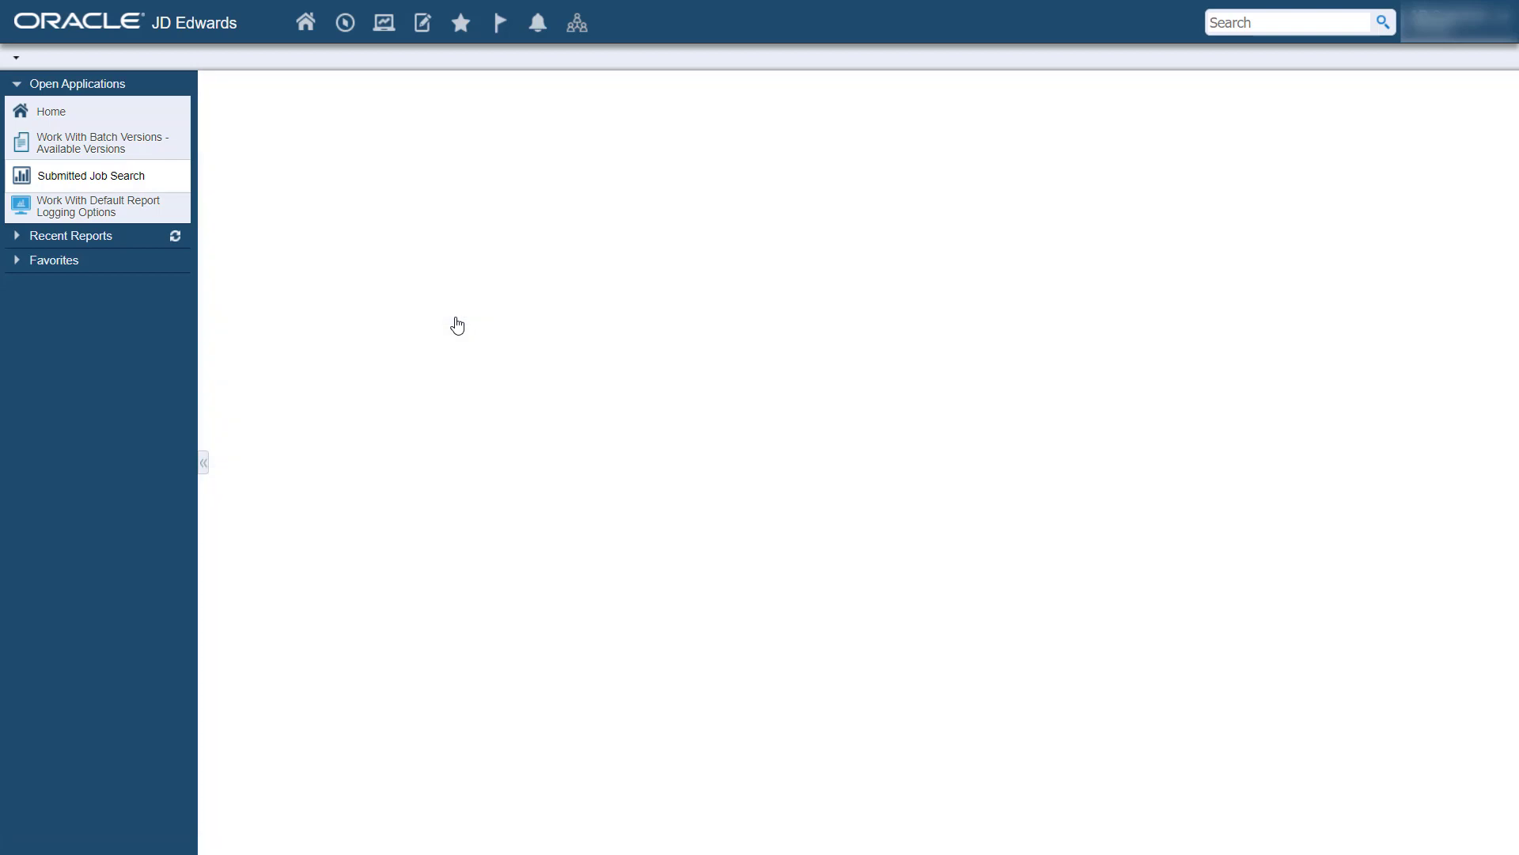
- Retrieve both the JDE.log and JDEDEBUG.log output for the job and open the downloaded log file in Notepad
click(235, 146)
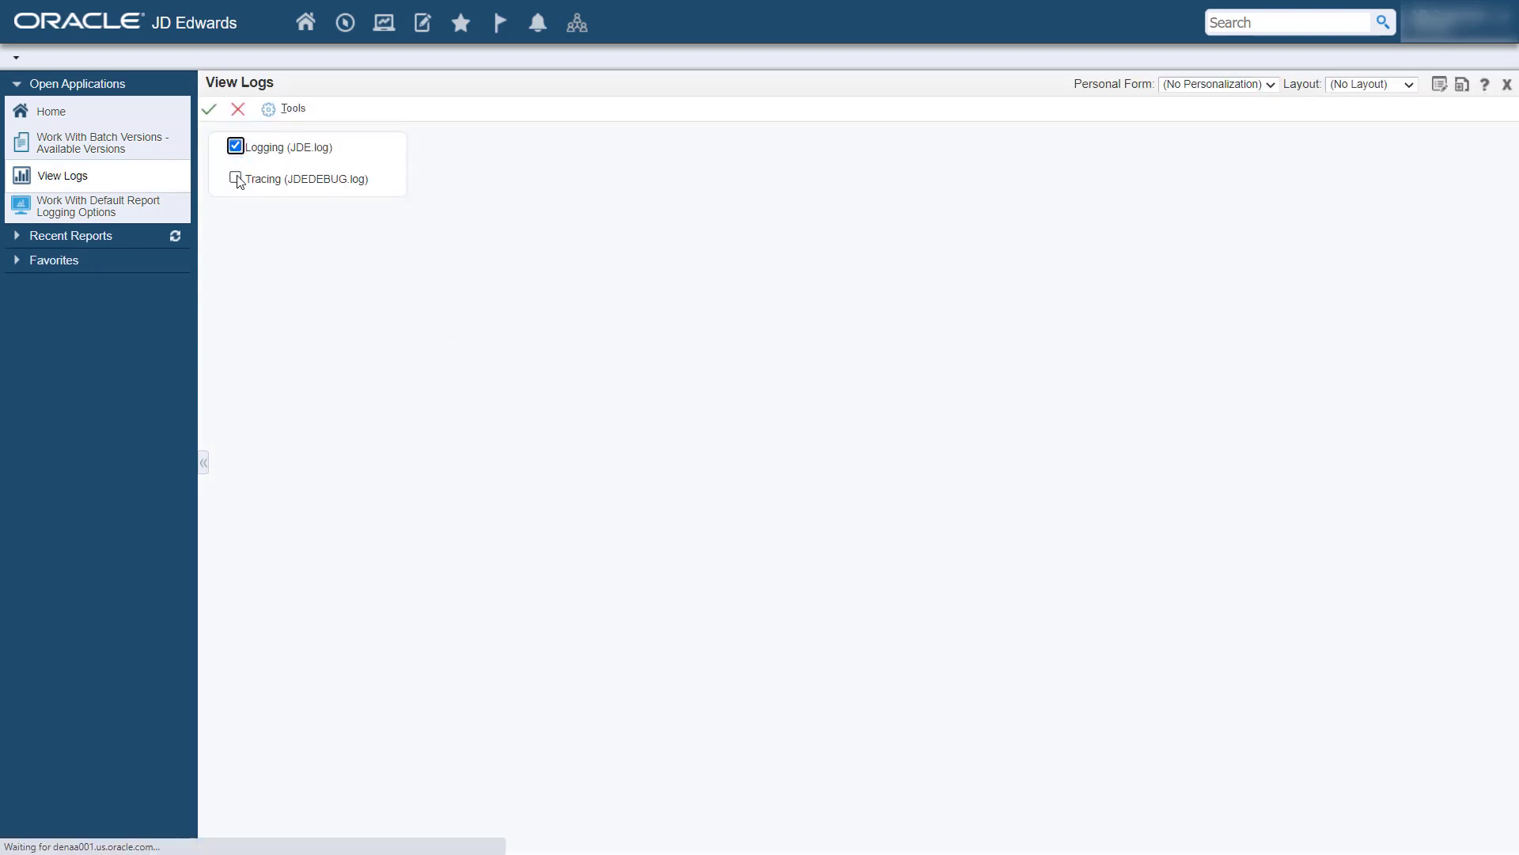
click(235, 177)
click(210, 111)
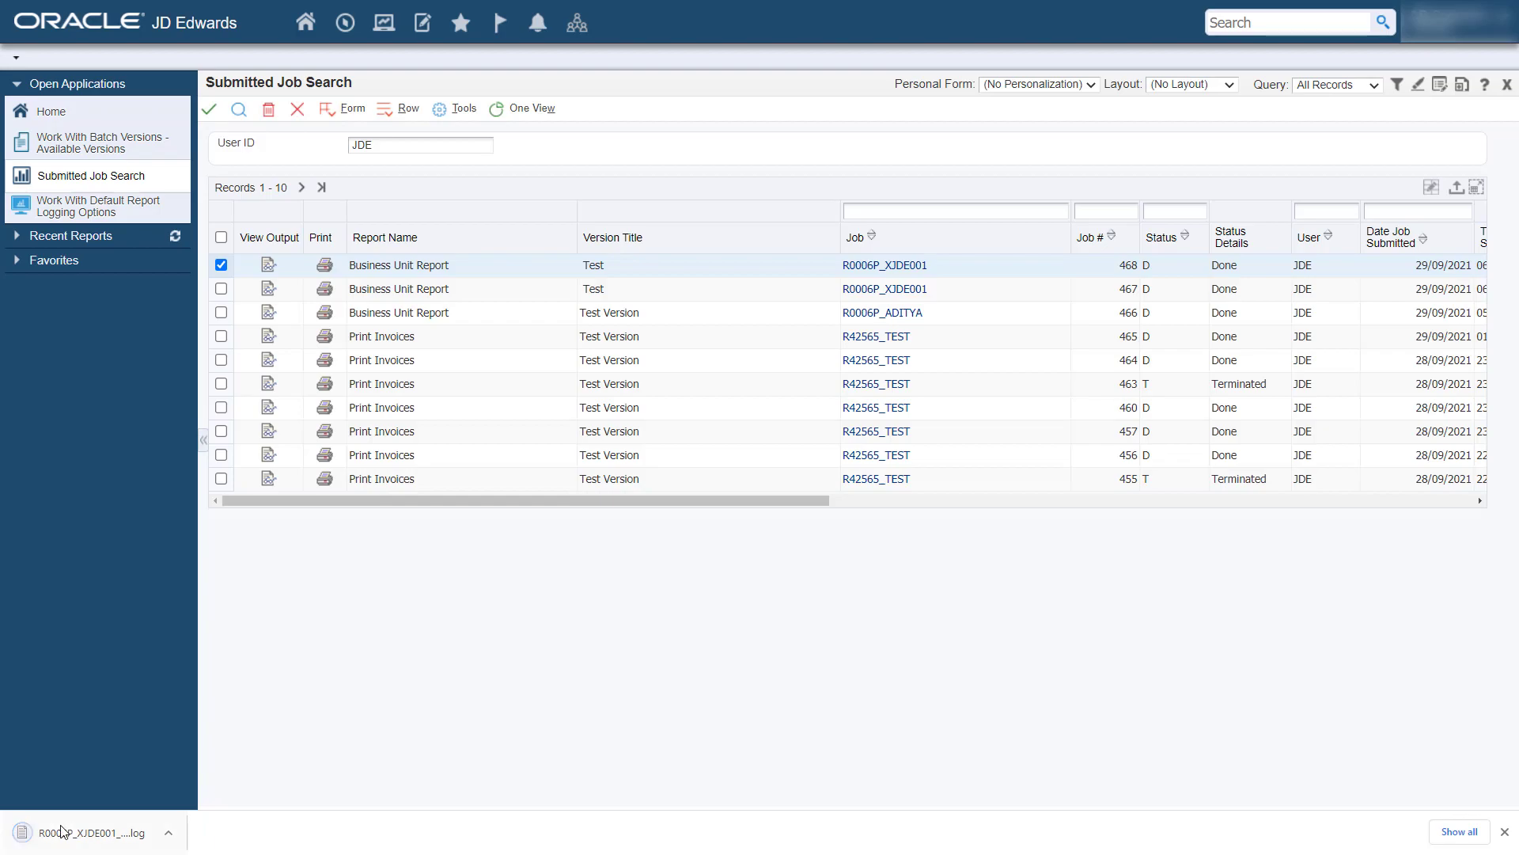
click(63, 831)
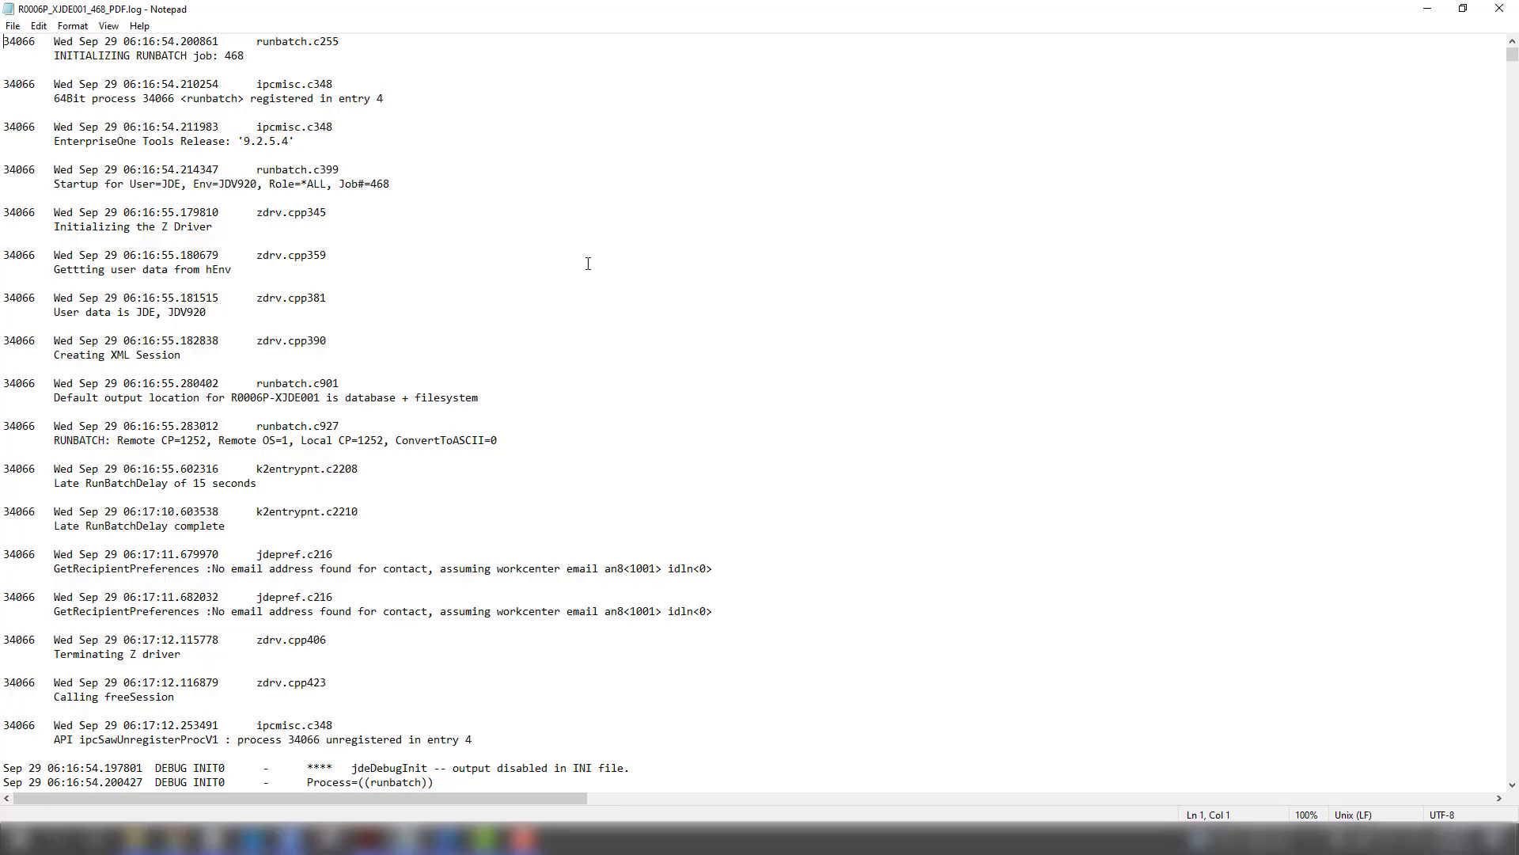
- Search the open log file for the level 4 UBE messages with the text --UBE--[4]
key(ctrl+f)
text(--UBE--[4)
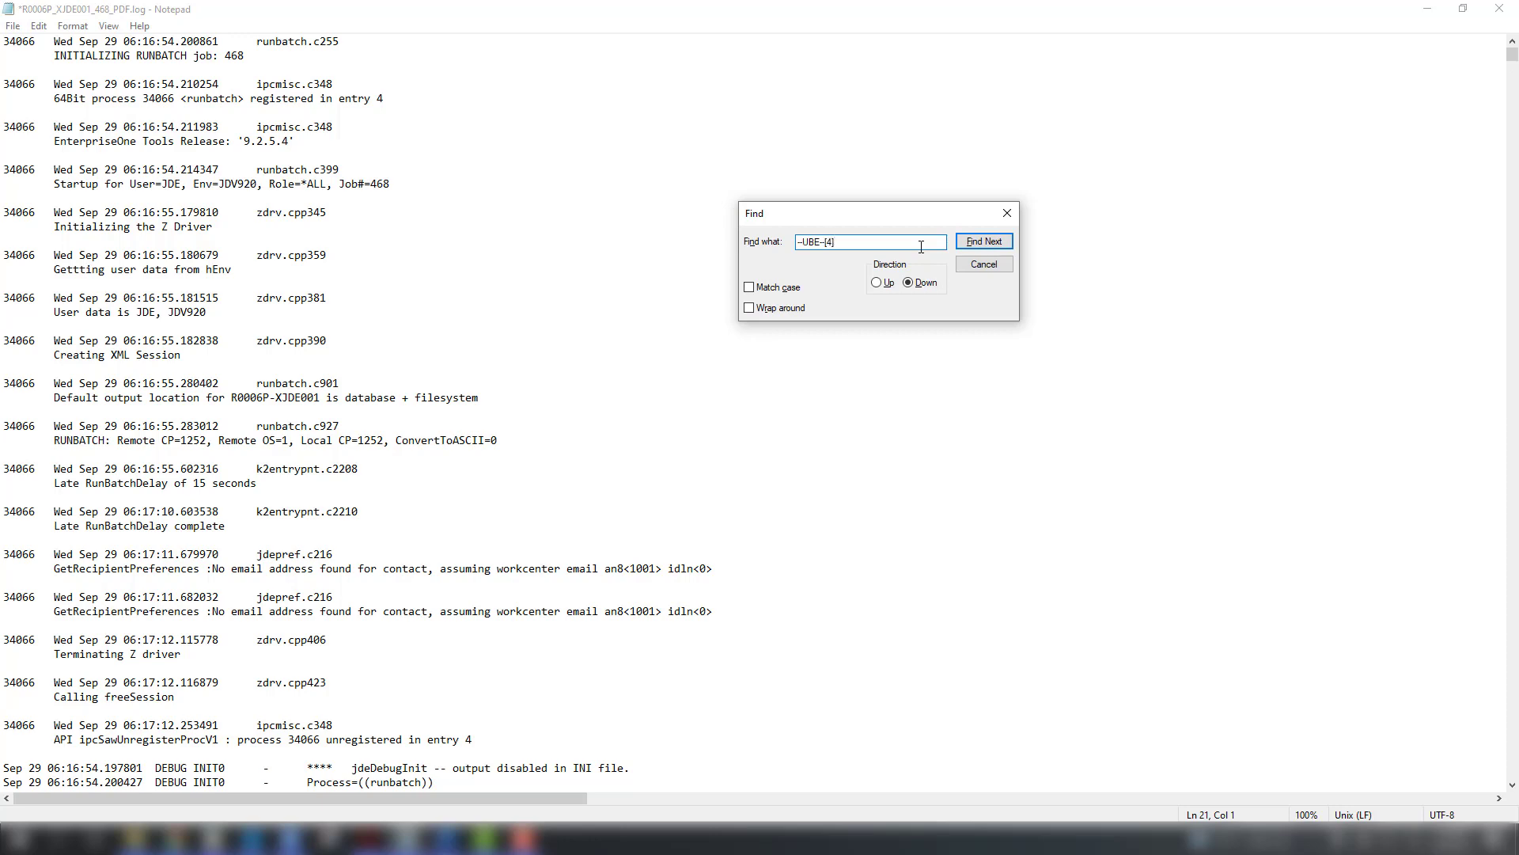
click(1003, 246)
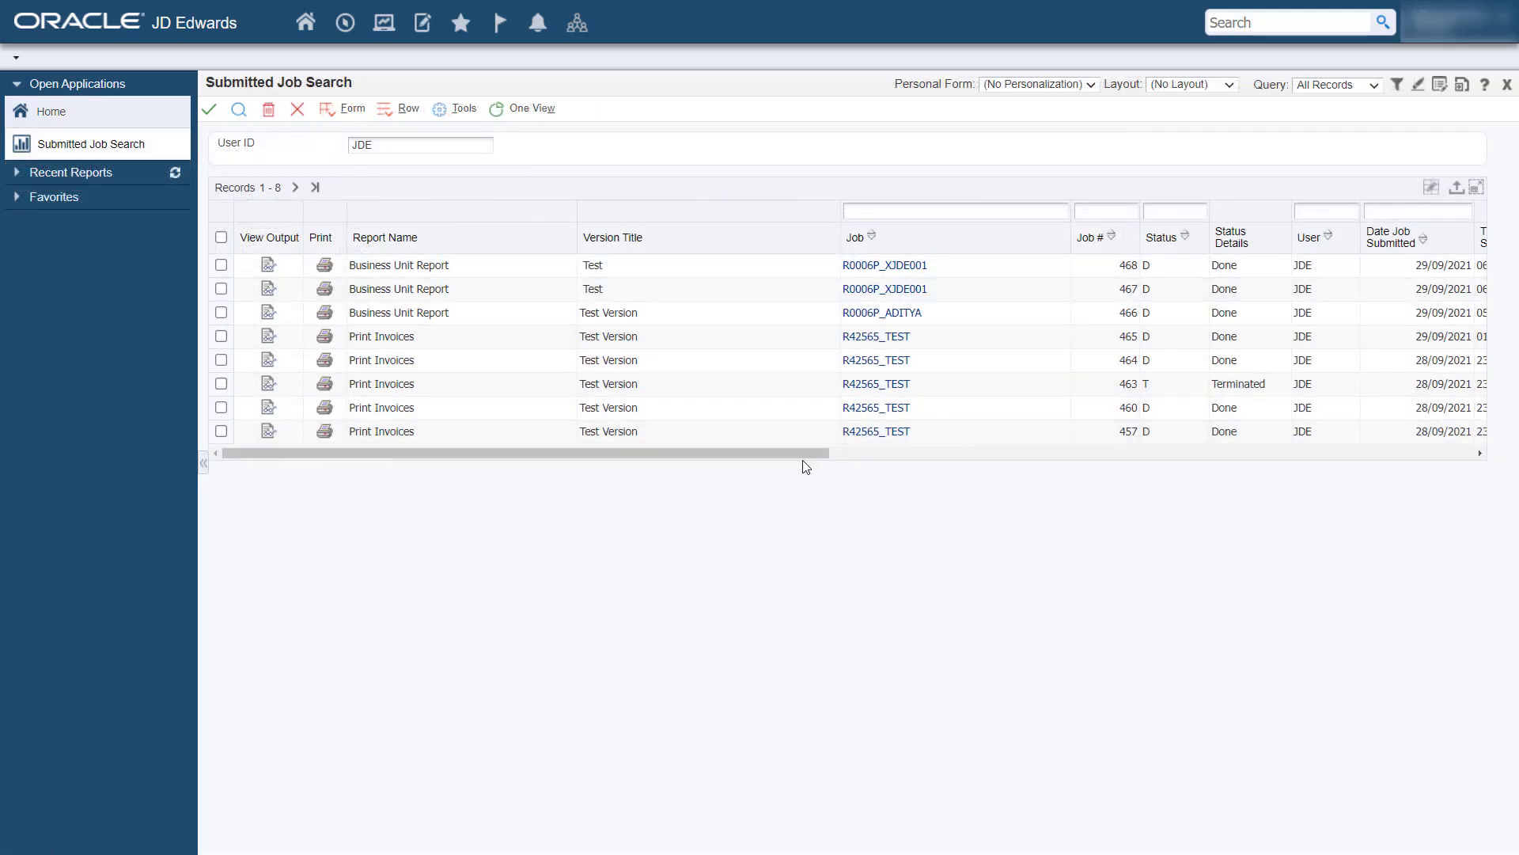
- Check which queues the submitted jobs used, and open the default report job queues form of application P98617
drag(805, 453, 1133, 446)
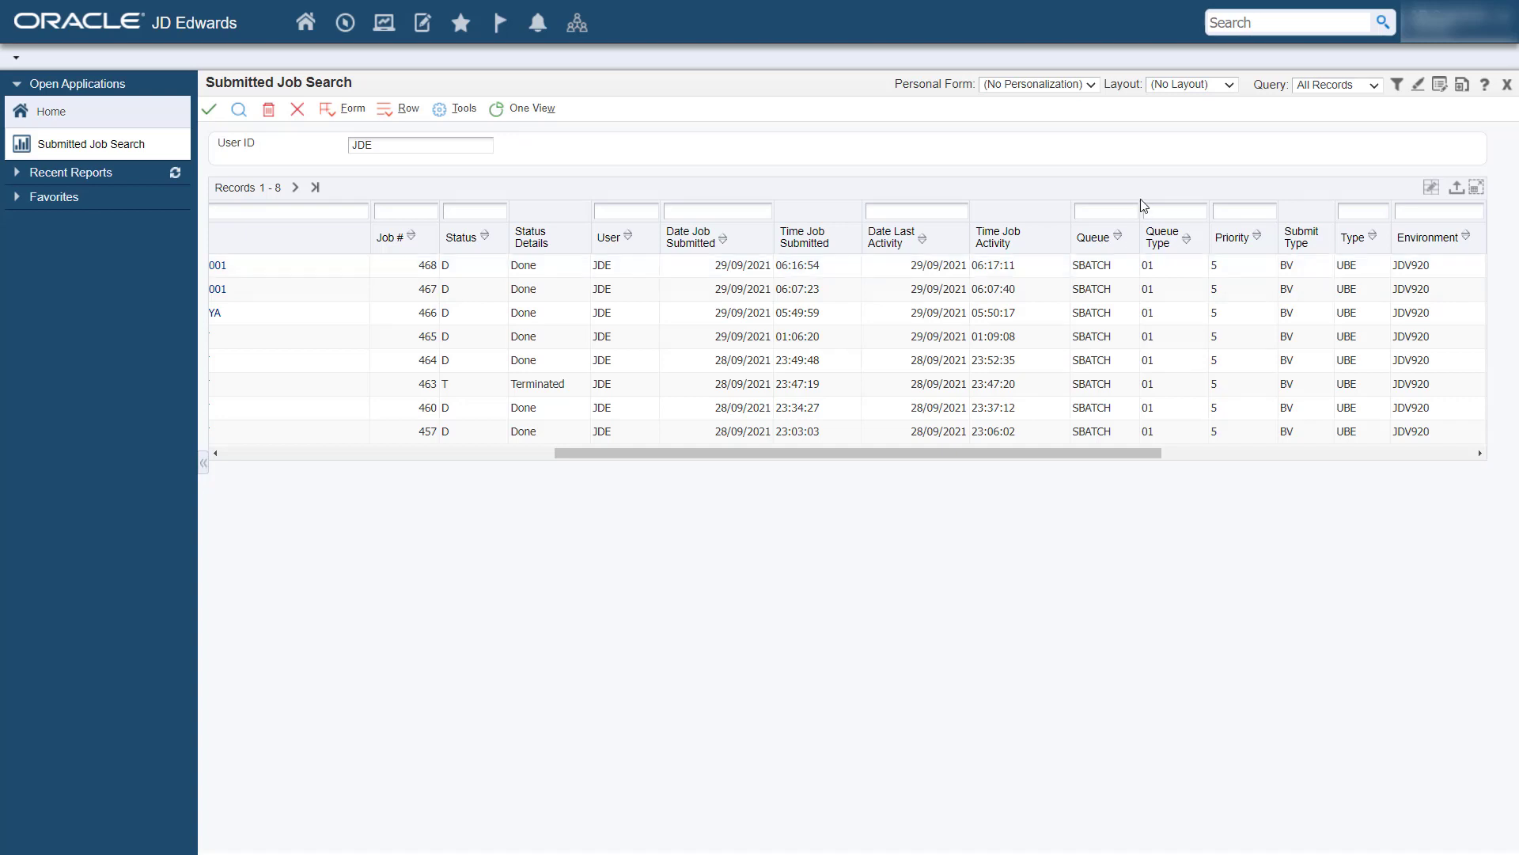
click(345, 22)
text(P9861)
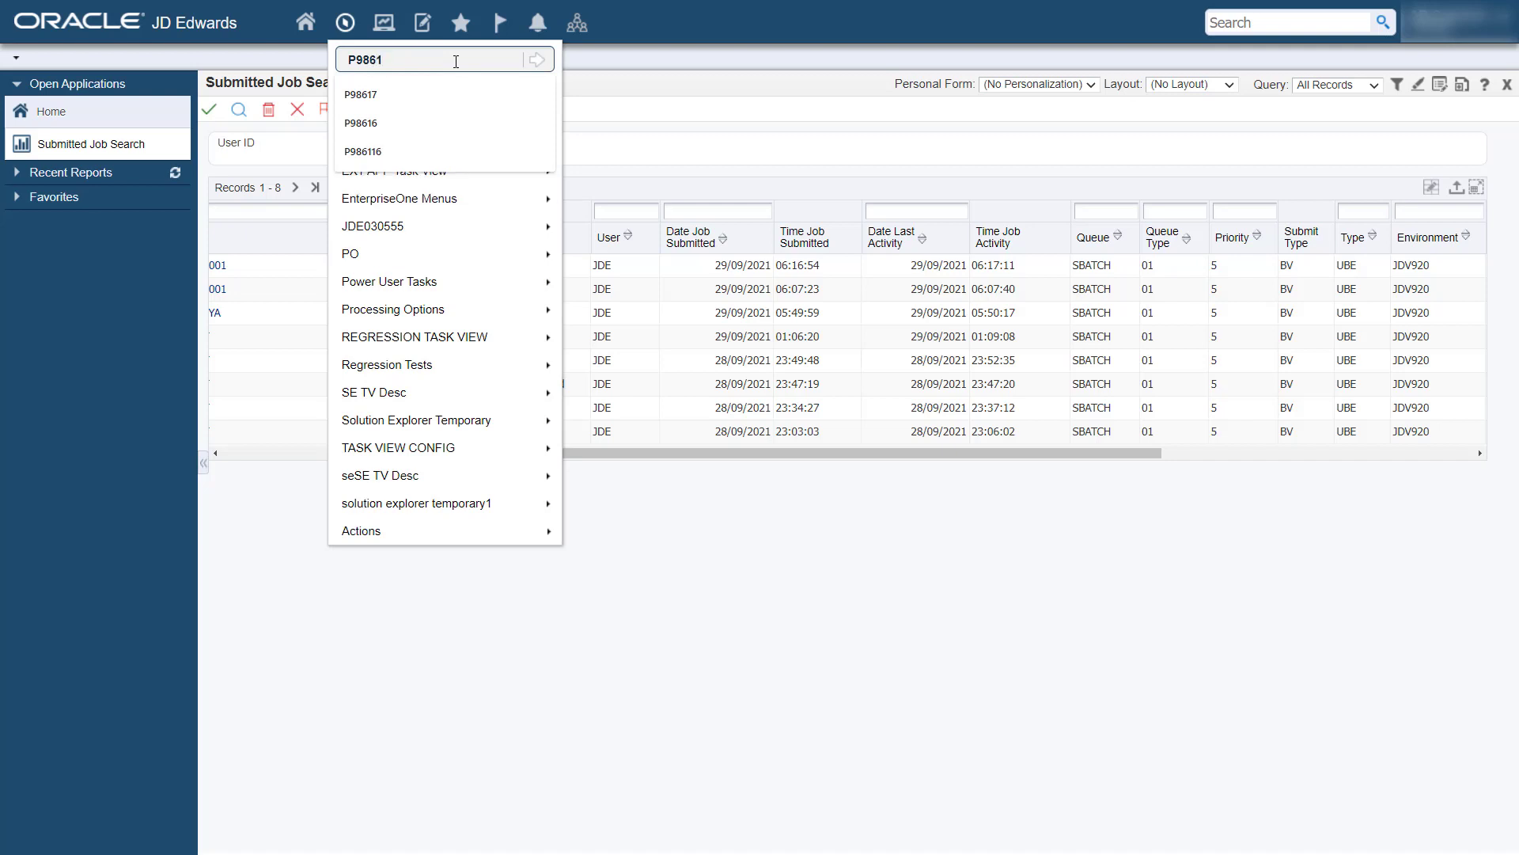
text(7)
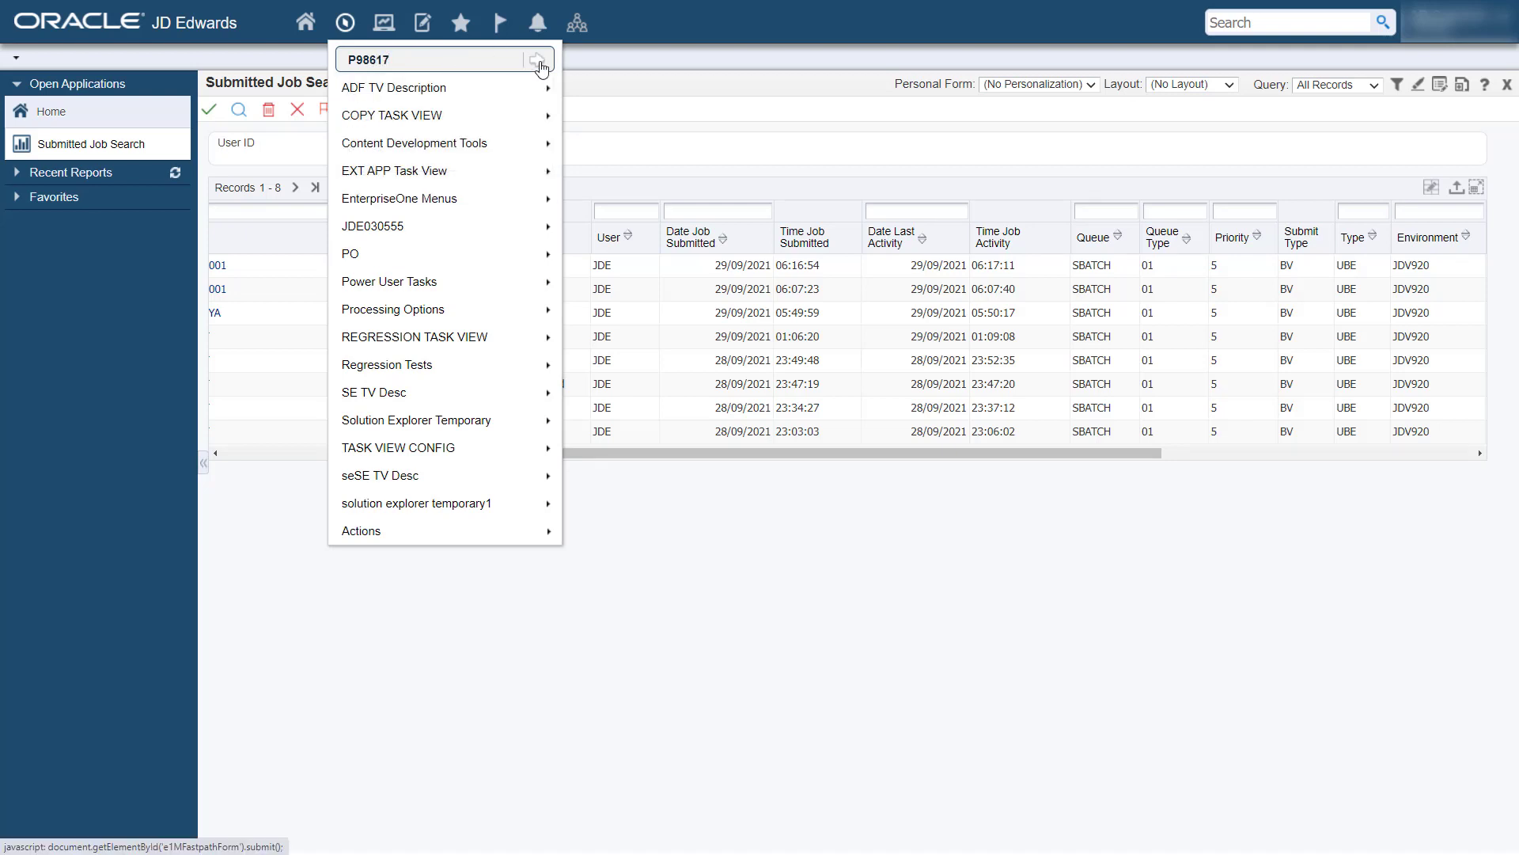
click(538, 61)
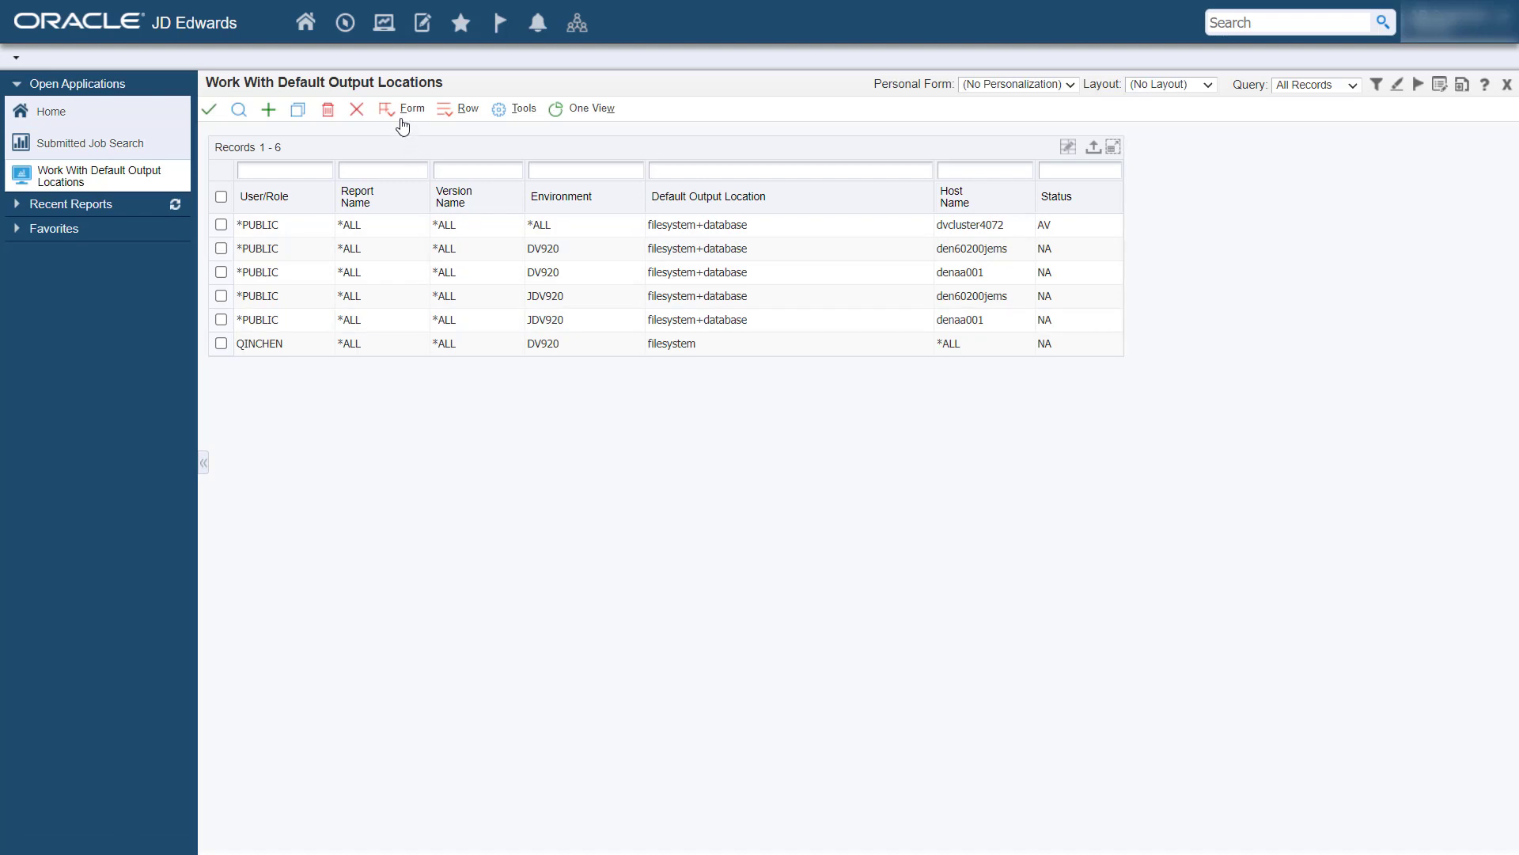
click(396, 112)
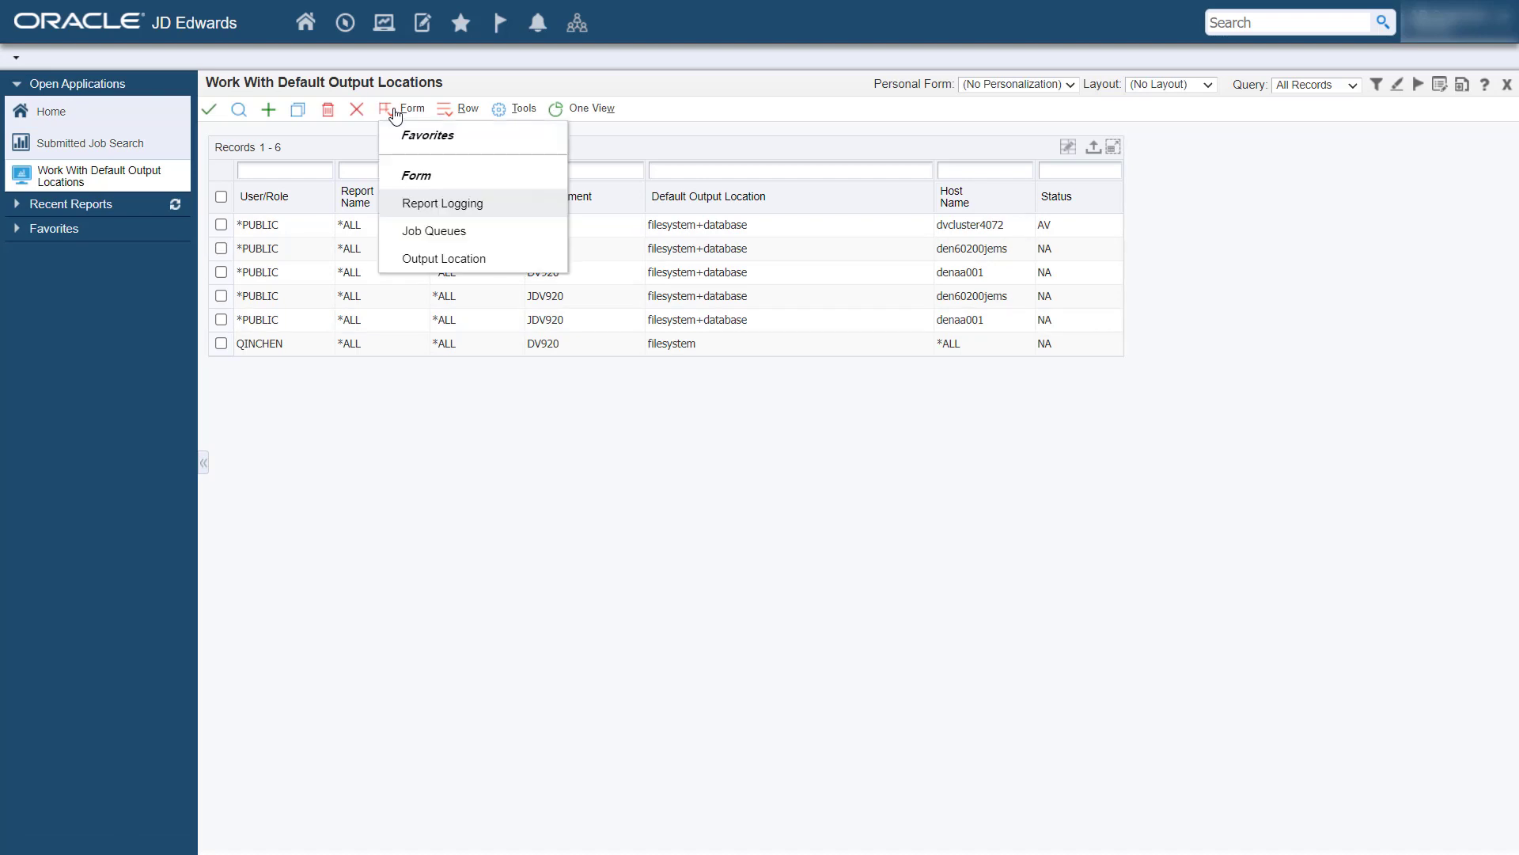
click(431, 230)
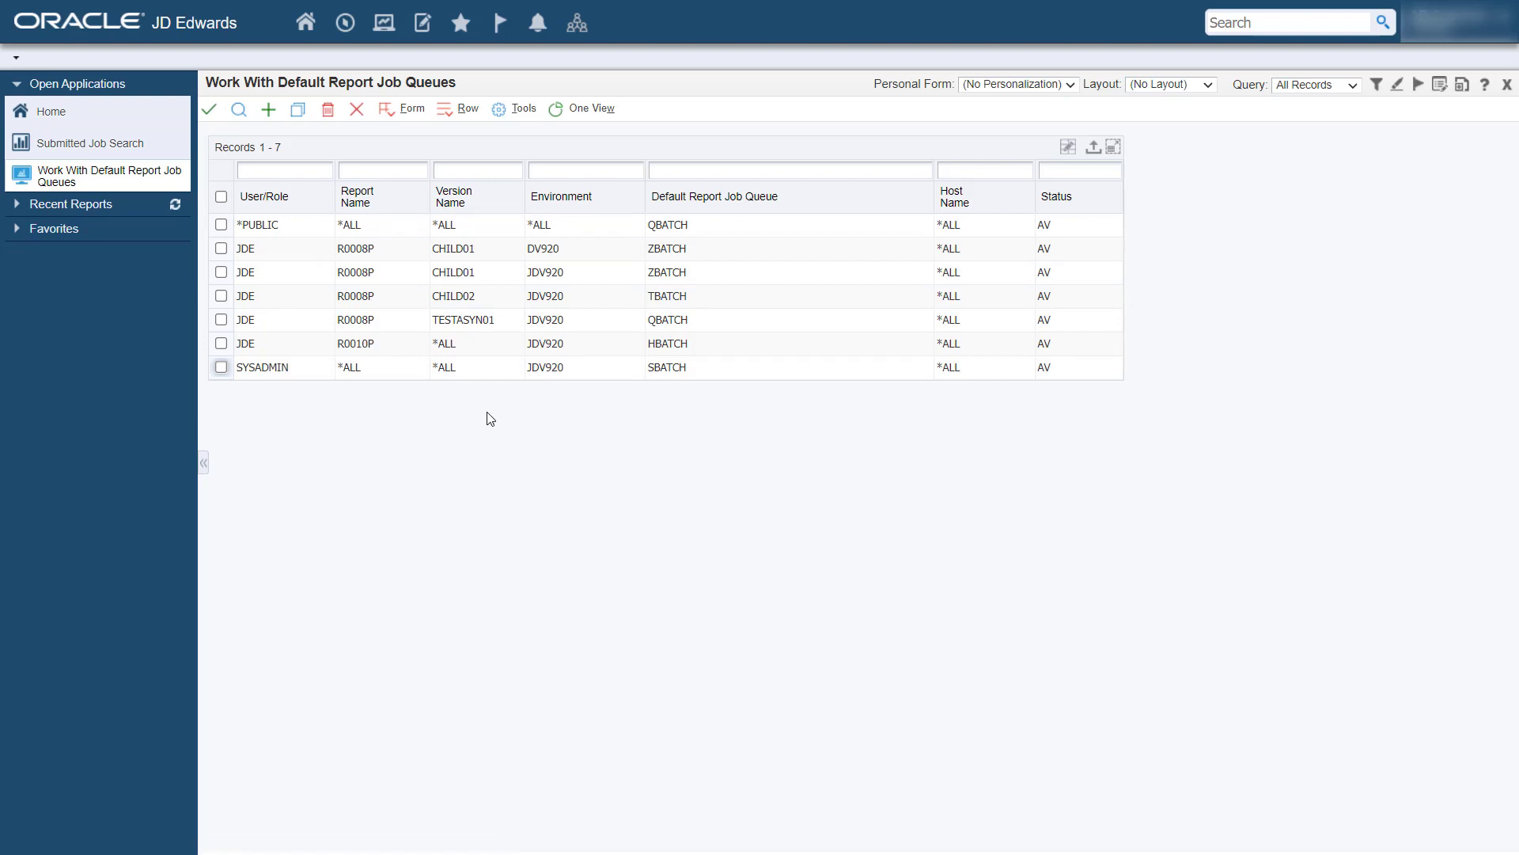
- Start a new default report job queue record with user JDE and report name R0006P
click(269, 112)
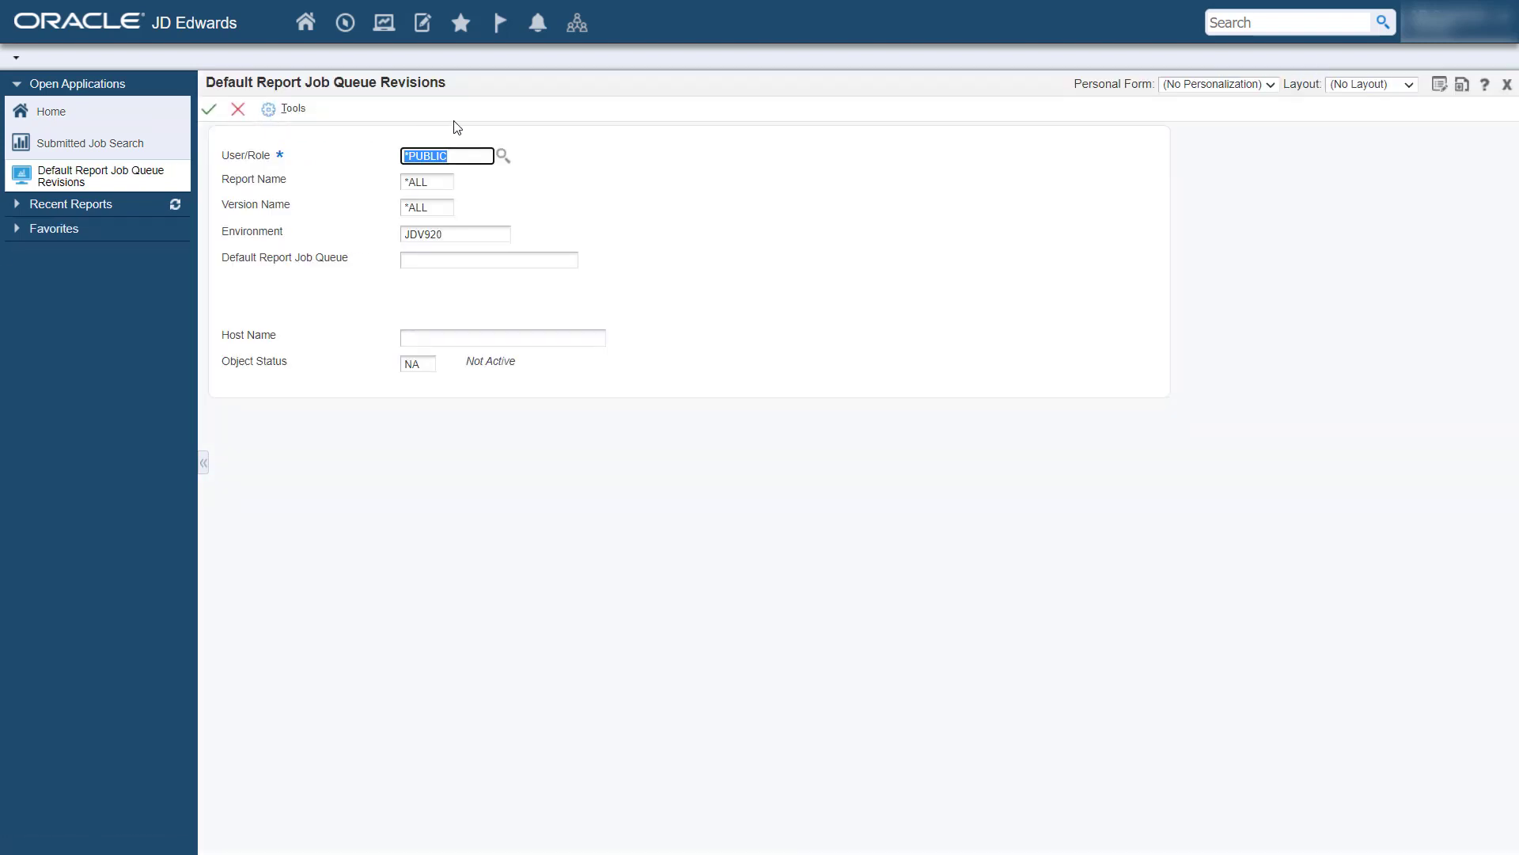
text(JDE)
click(434, 188)
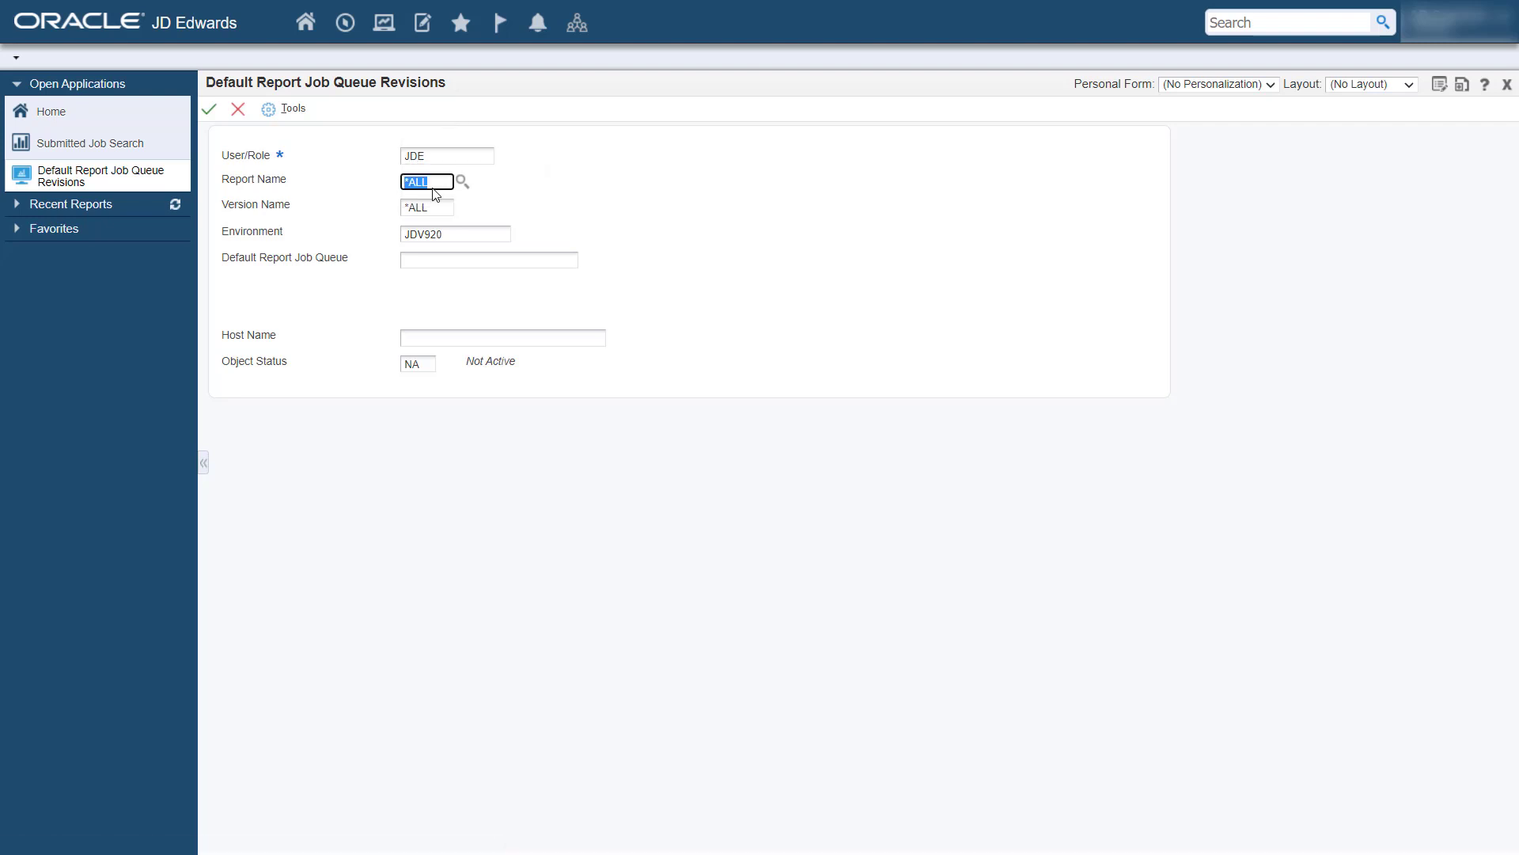
text(R000)
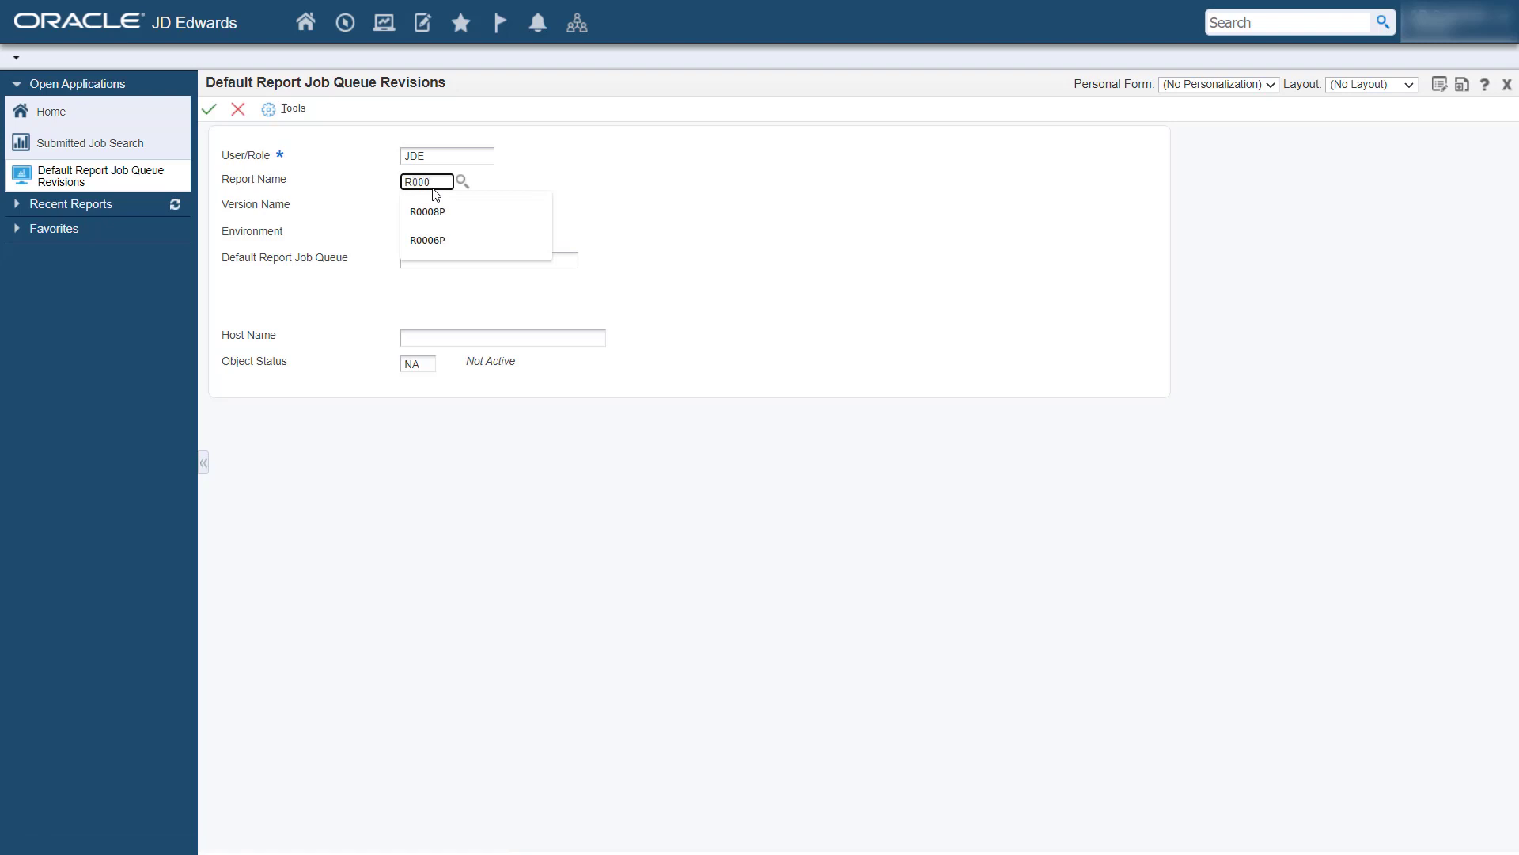
text(6P)
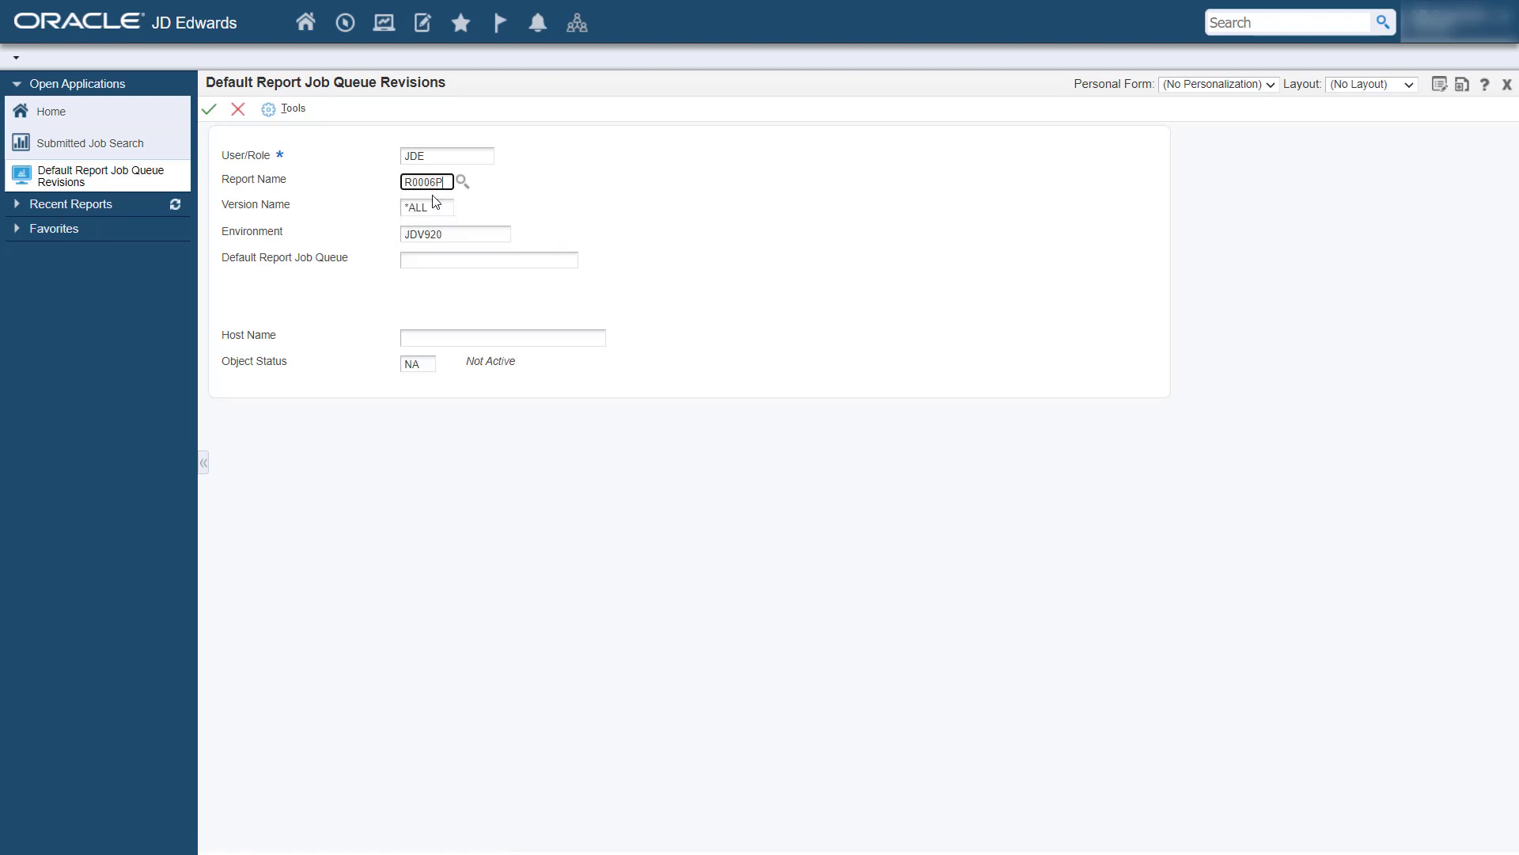
click(532, 209)
- Look up the available job queues and choose QBATCH as the default report job queue
click(505, 255)
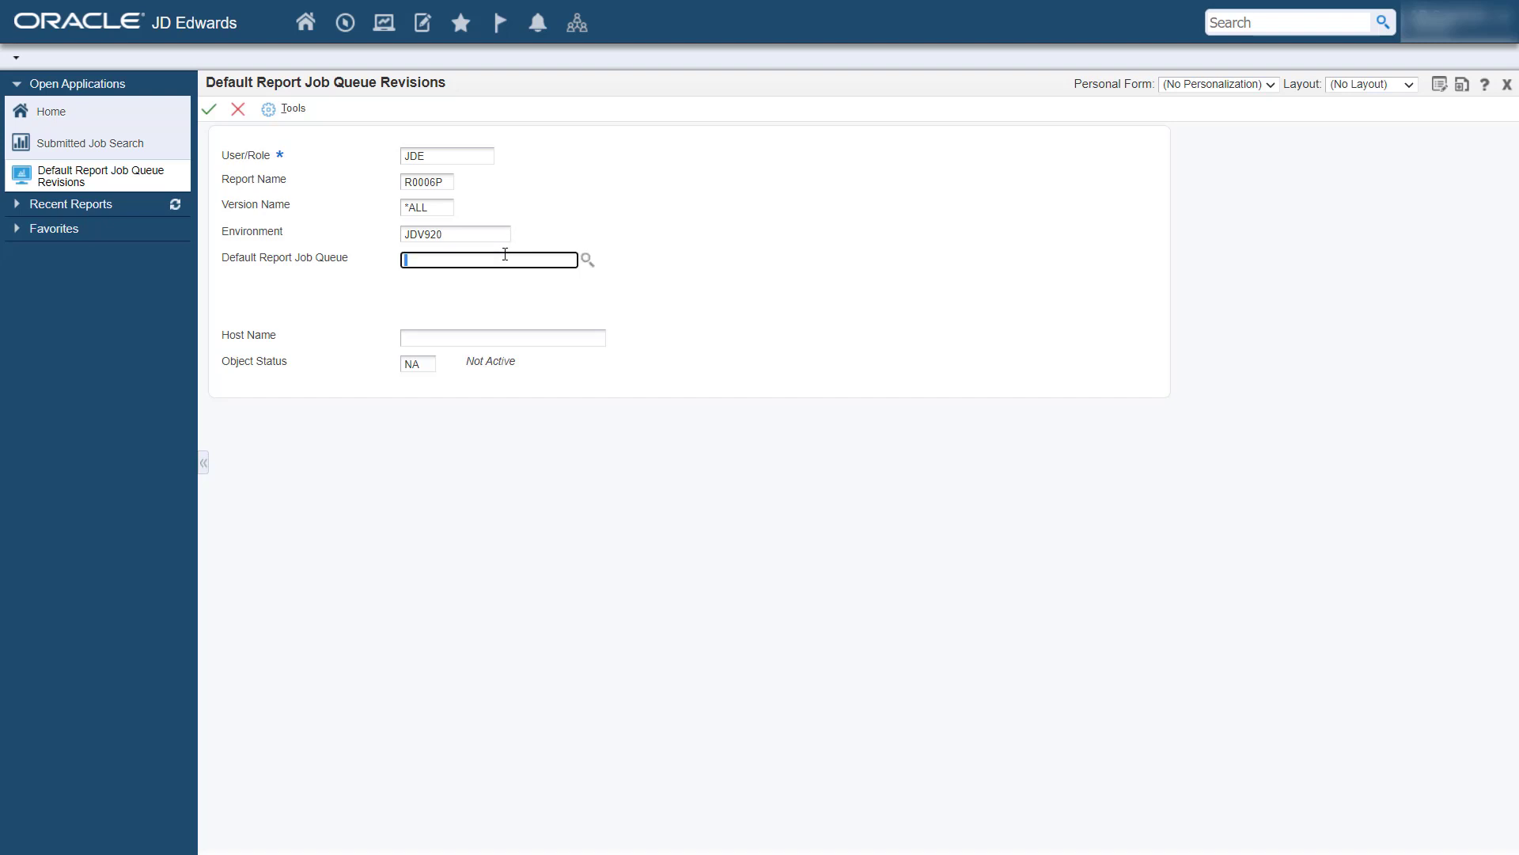
click(587, 260)
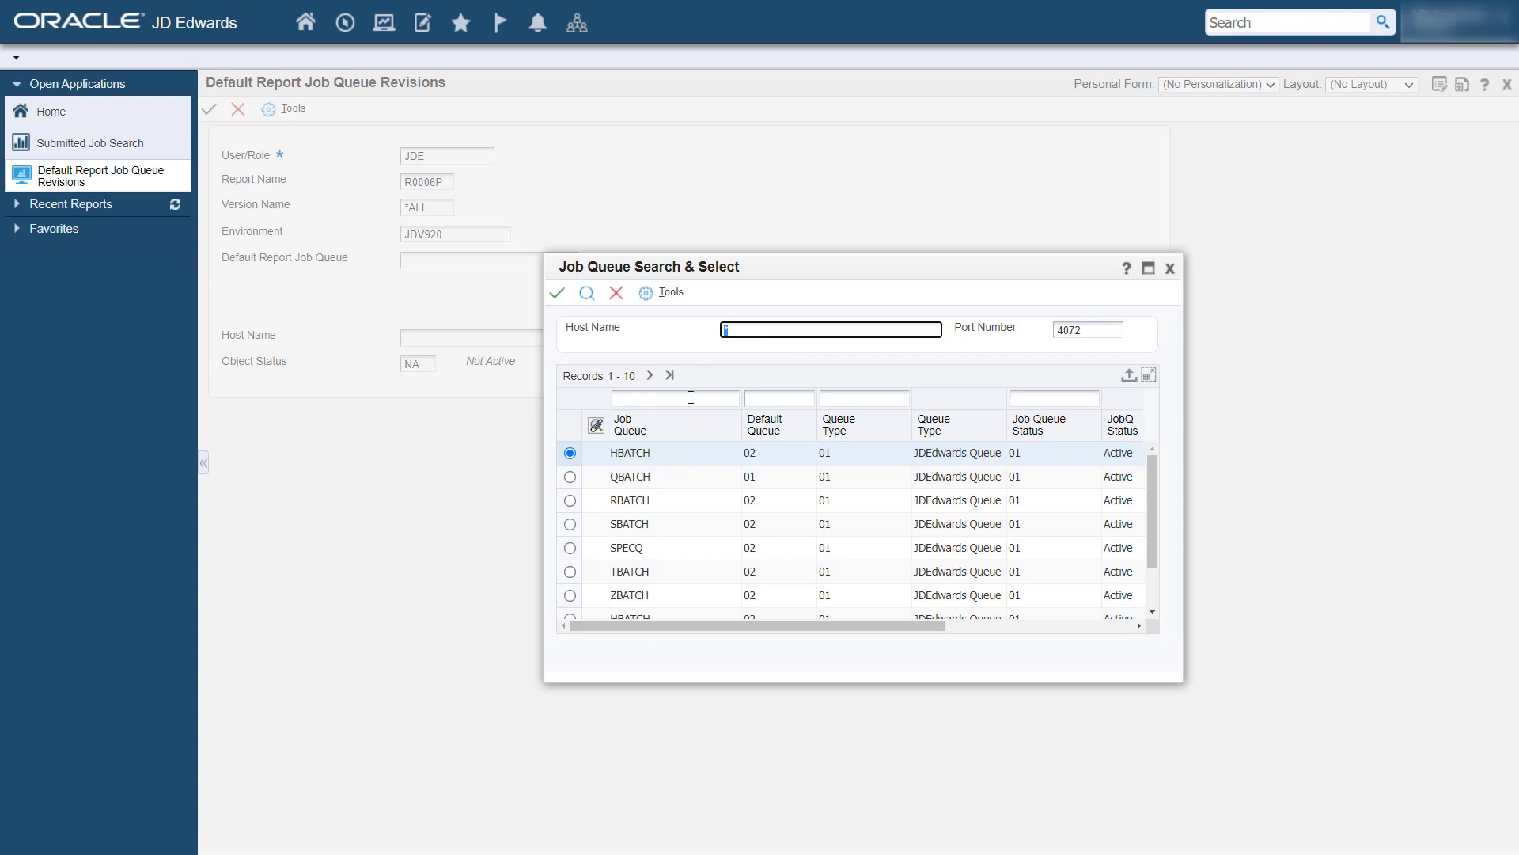
click(570, 478)
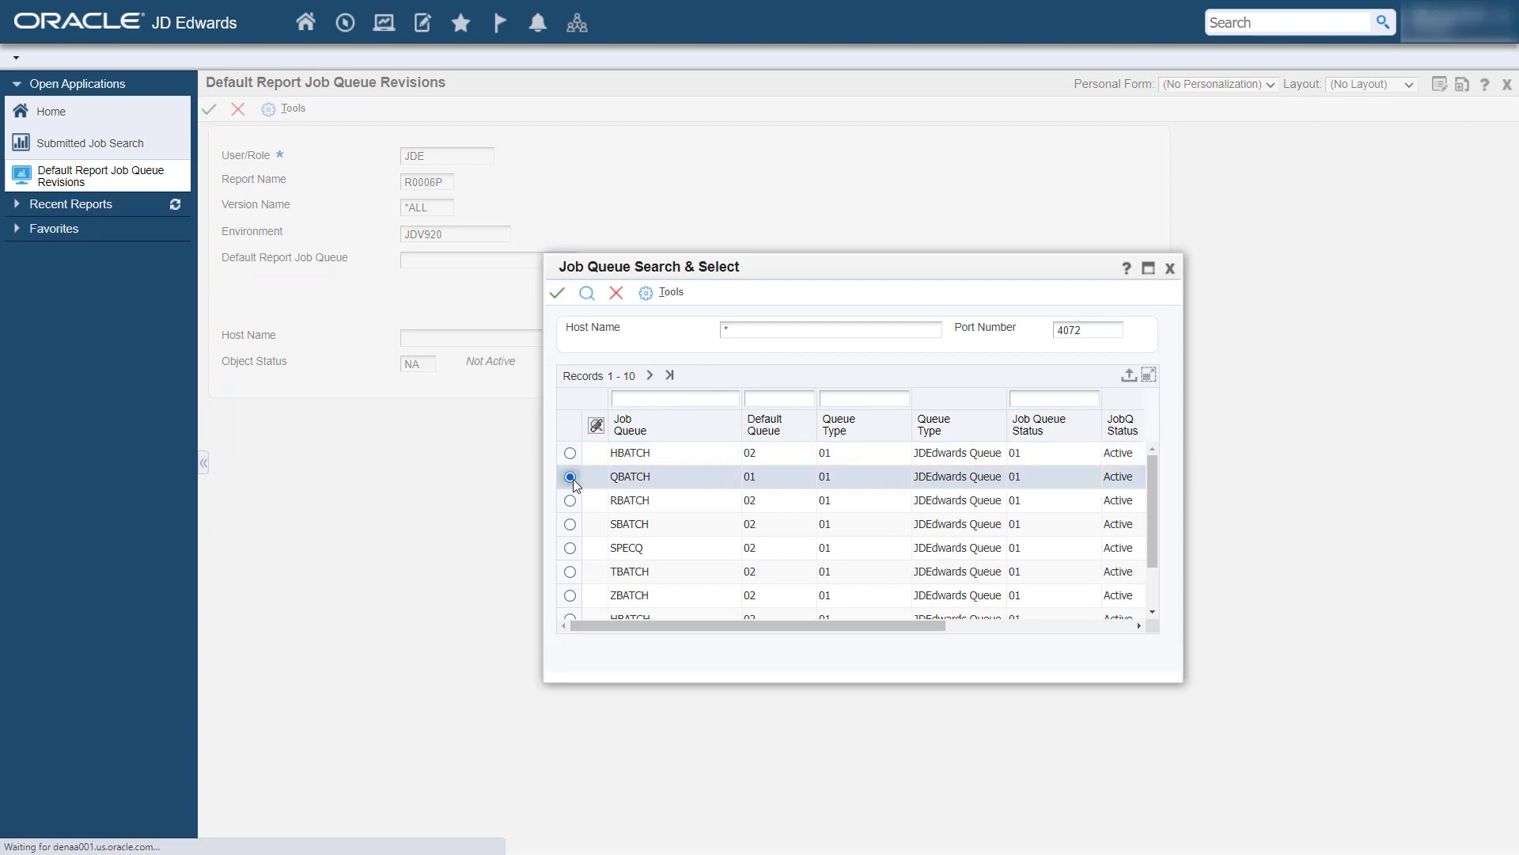
click(558, 292)
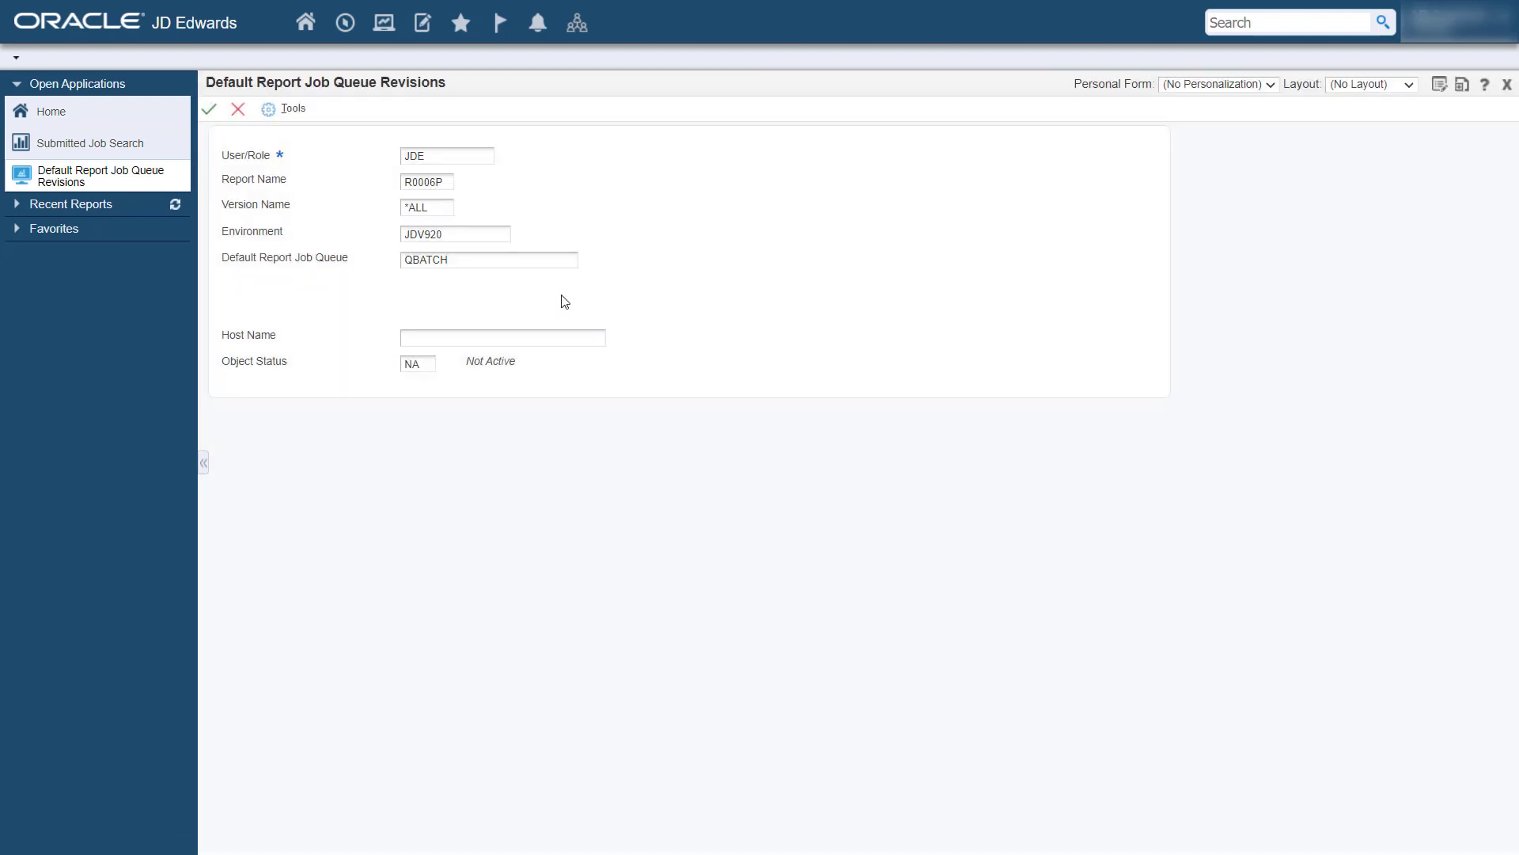
- Set the host name to *ALL, viewing the host list and closing it without choosing a specific host
click(586, 338)
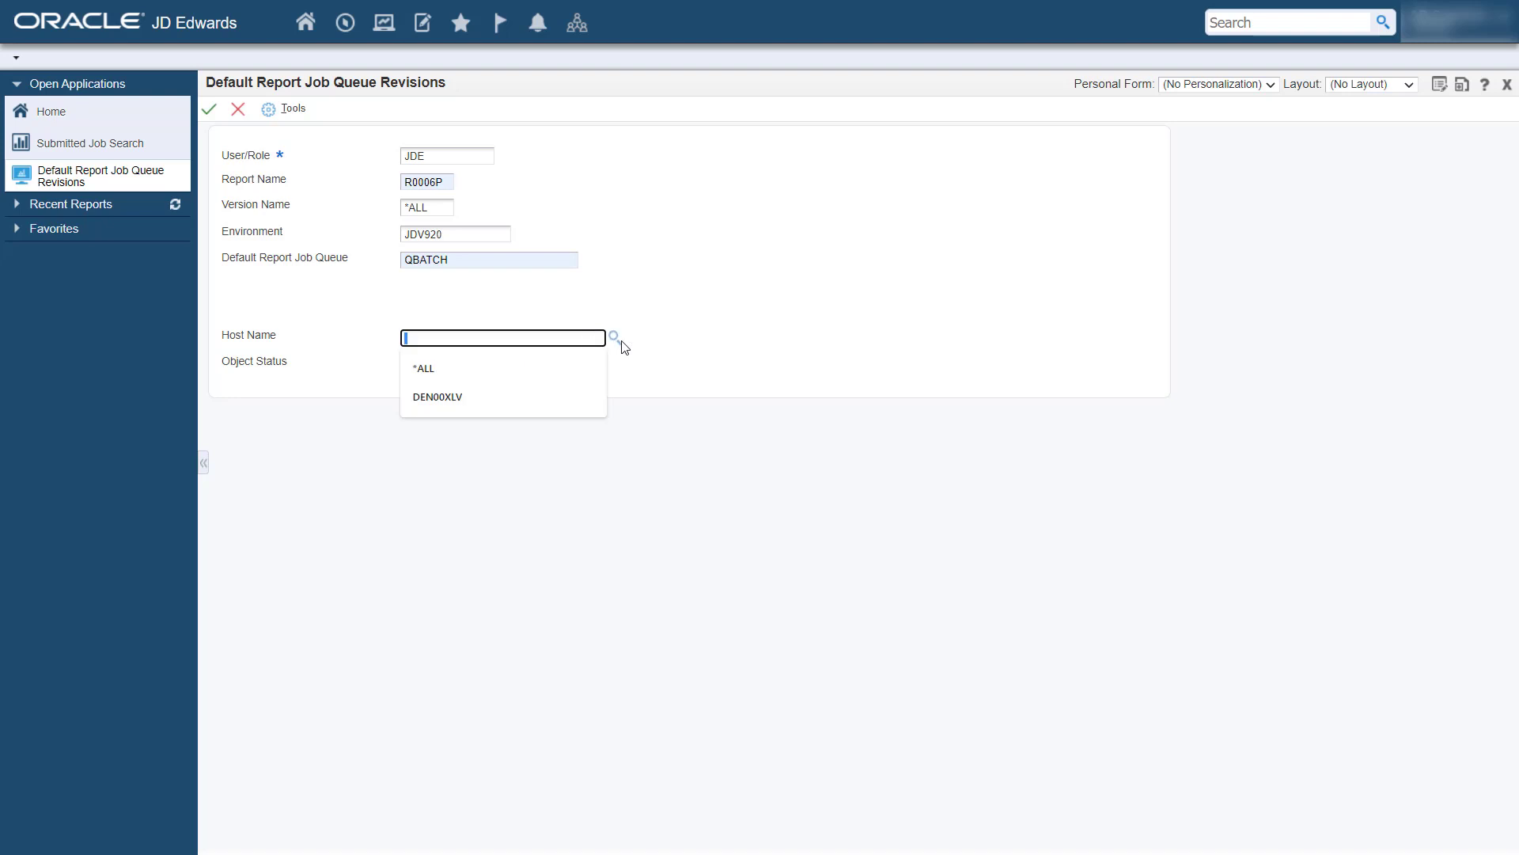
click(614, 338)
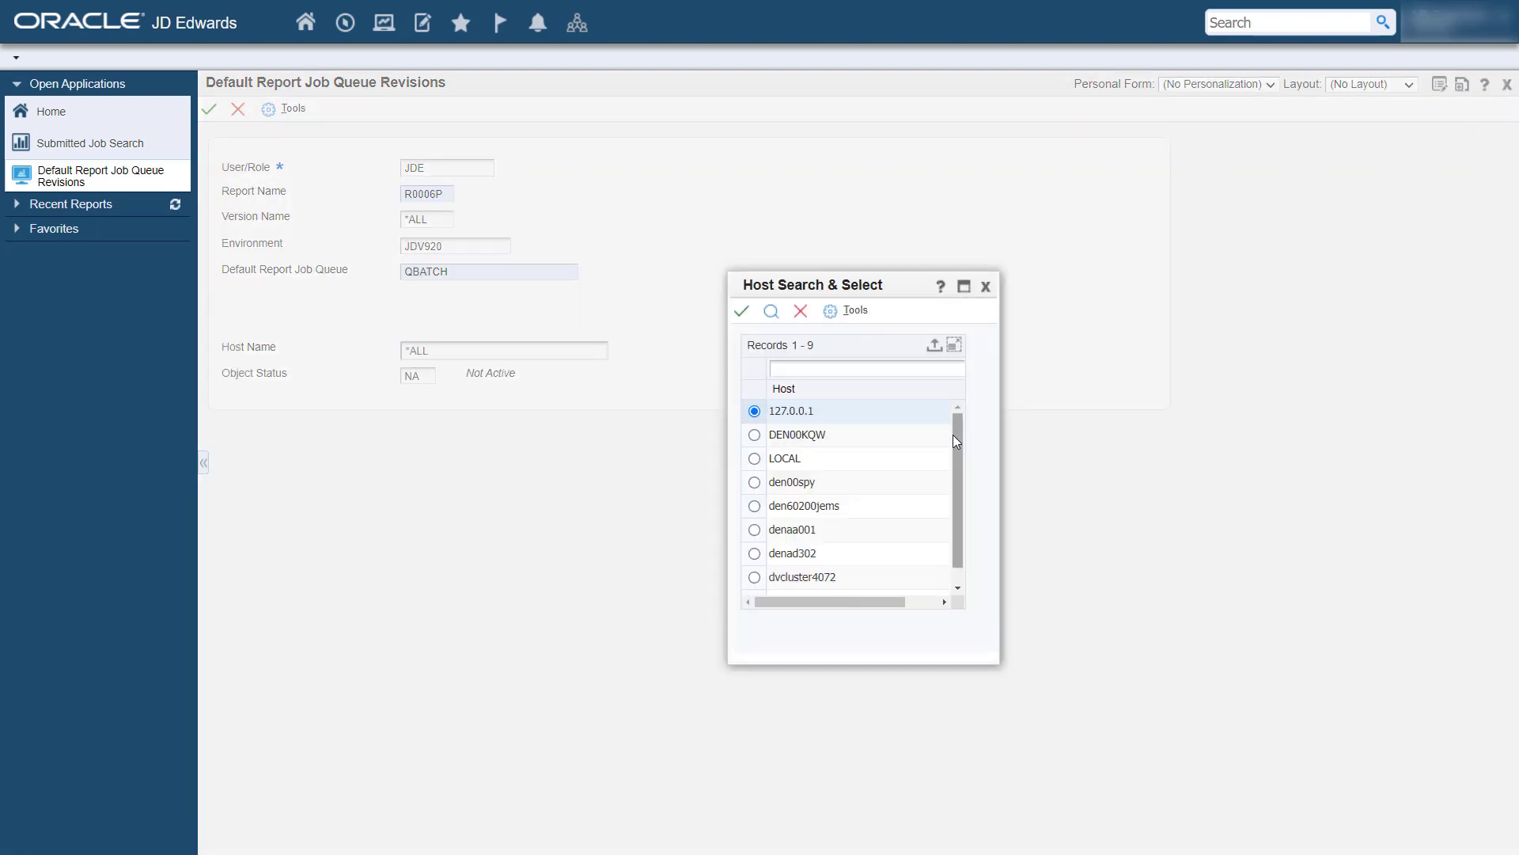
mouse_move(953, 434)
mouse_down()
mouse_move(962, 454)
mouse_move(962, 429)
mouse_up()
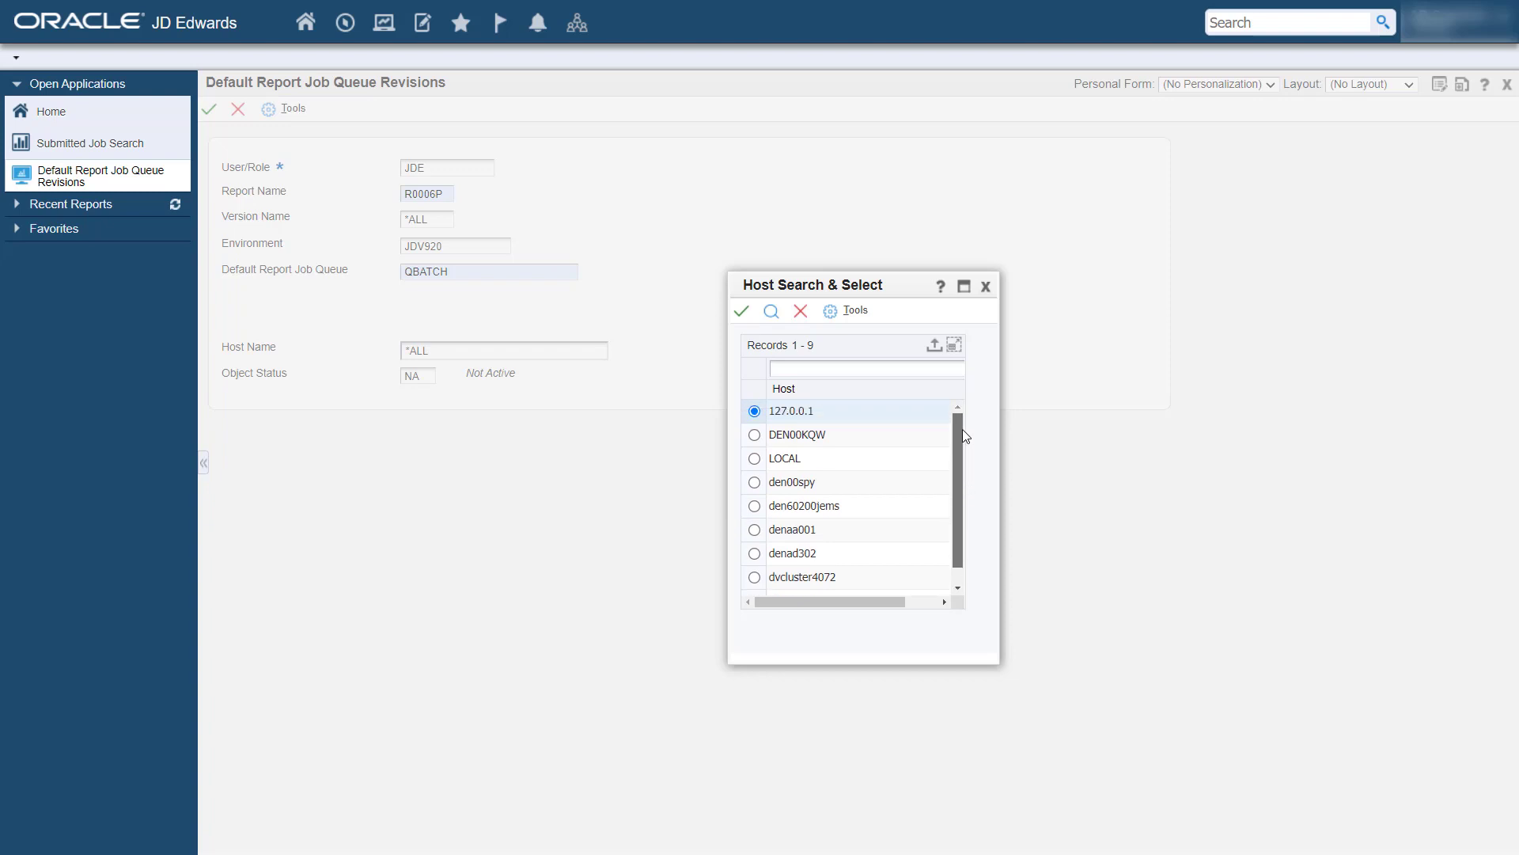
click(985, 286)
click(660, 410)
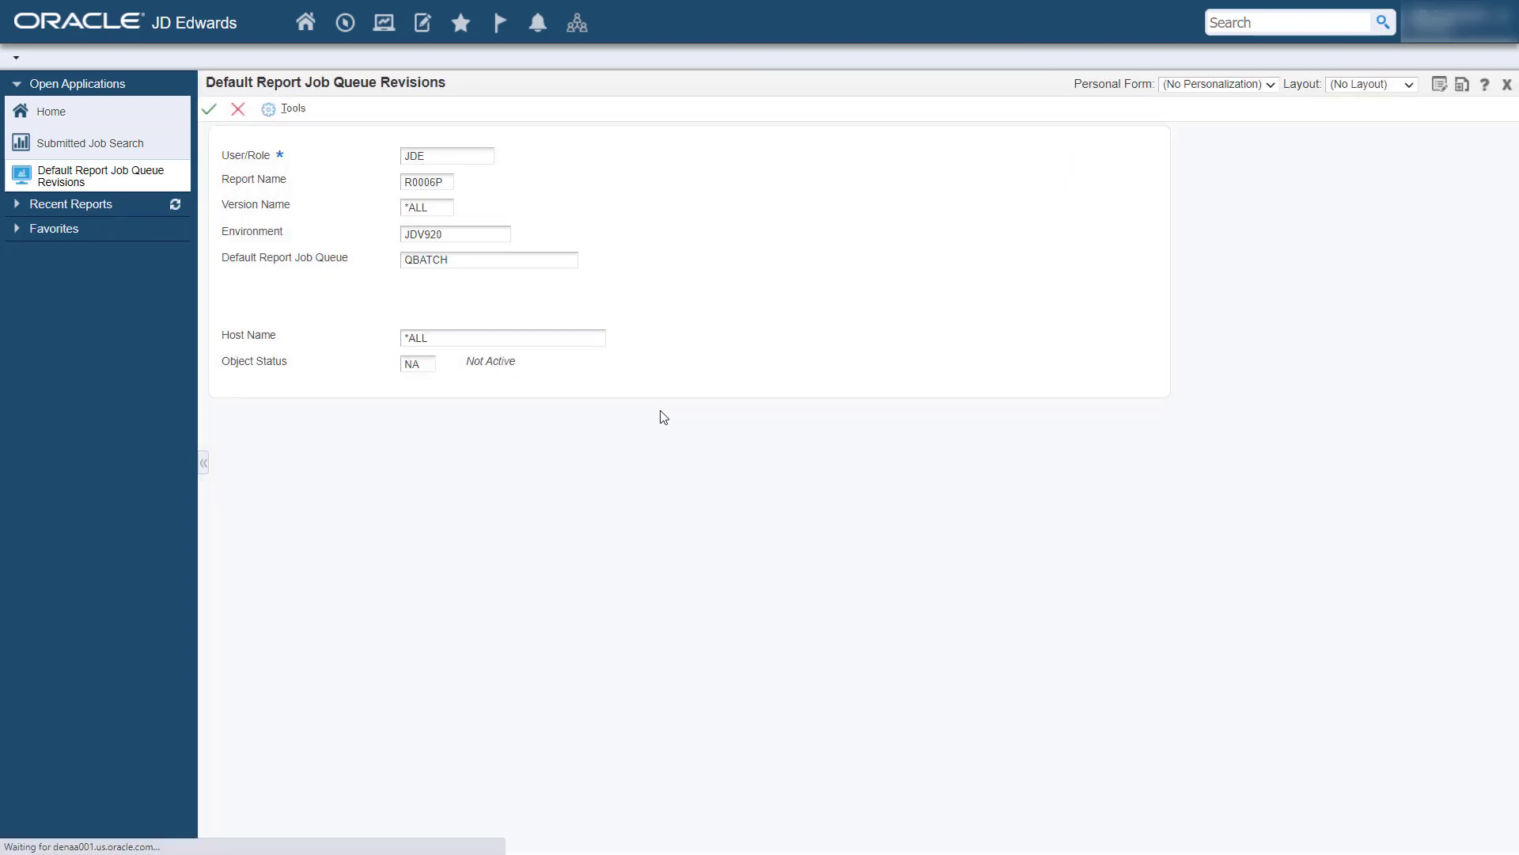
- Set the object status to AV, save the job queue record, and leave the revisions form
click(426, 366)
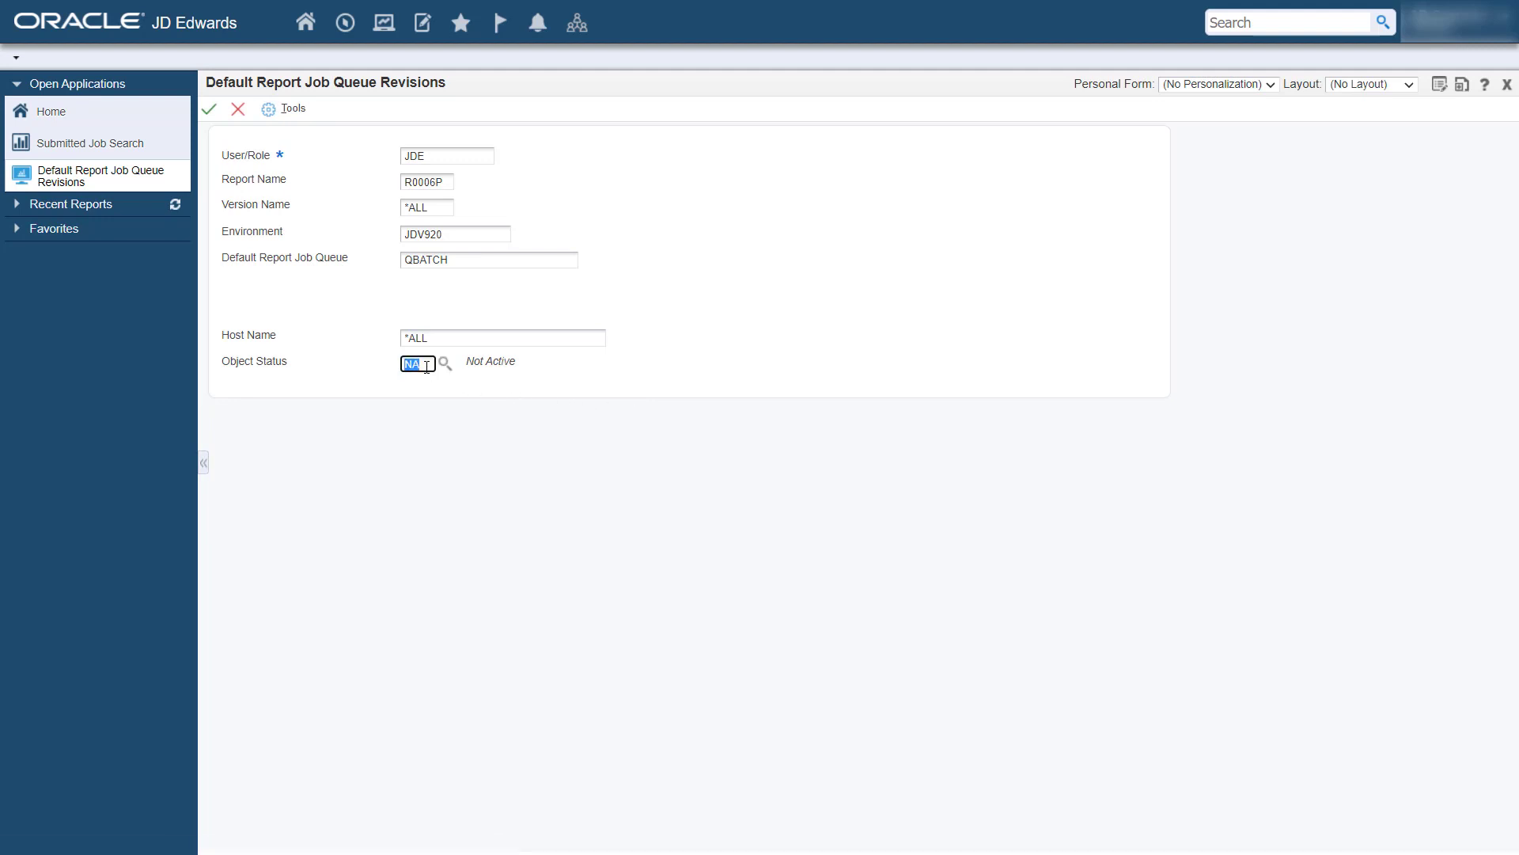
text(AV)
click(464, 389)
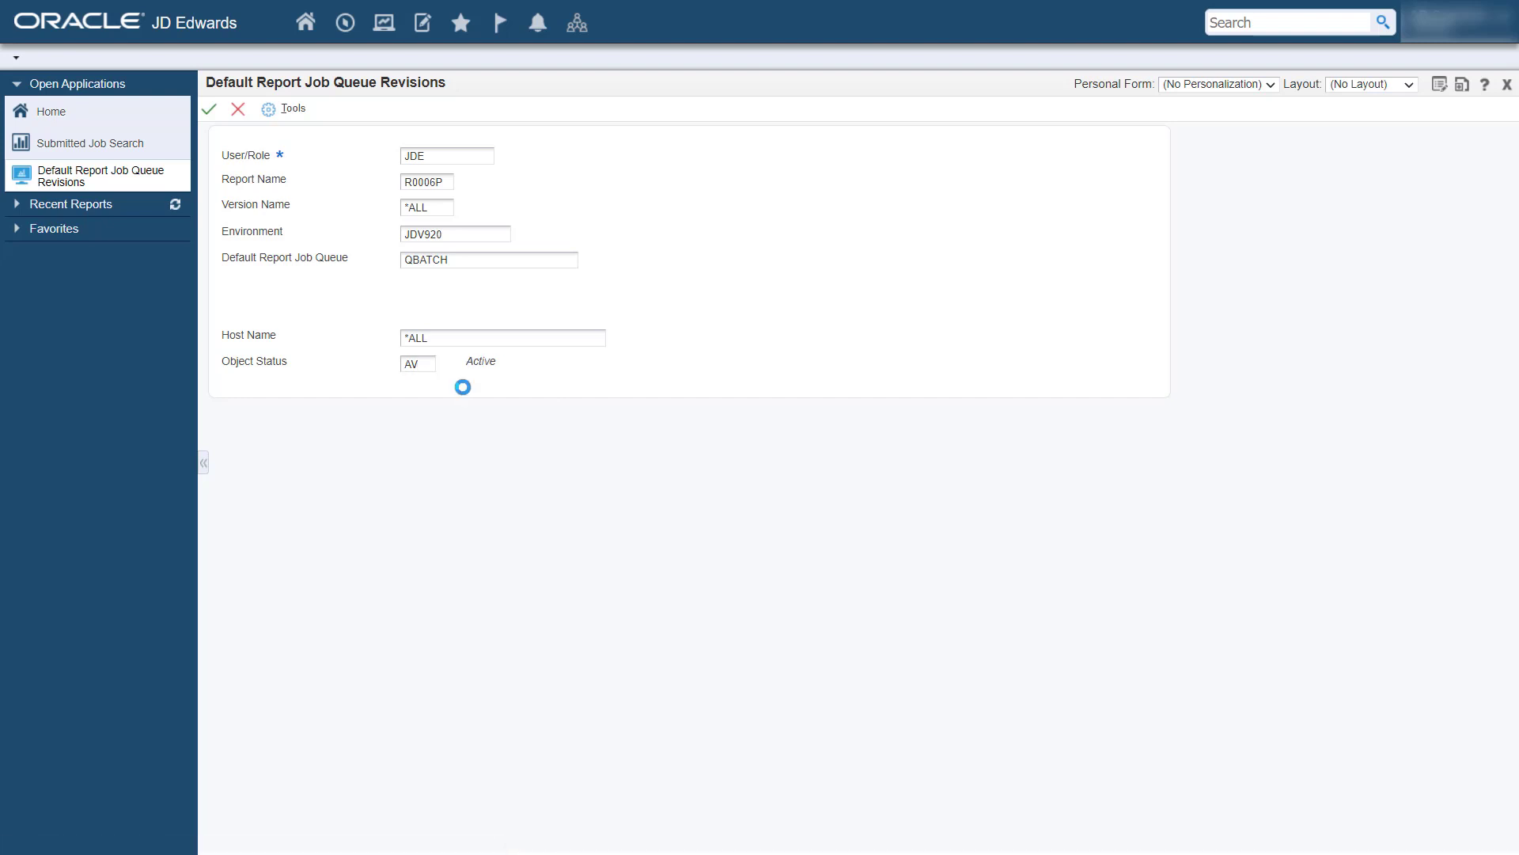
click(209, 110)
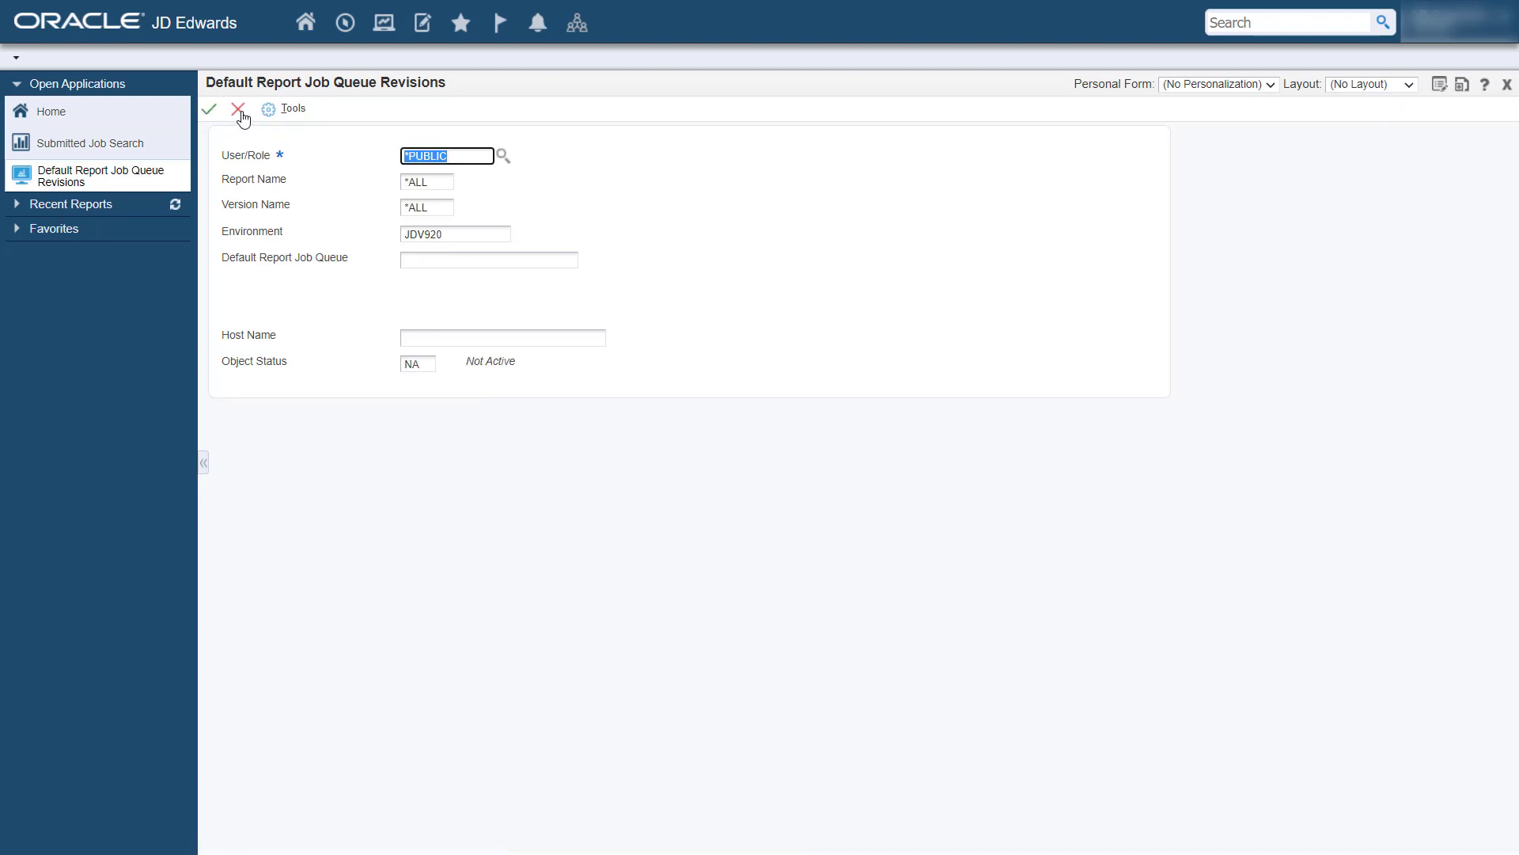
click(239, 111)
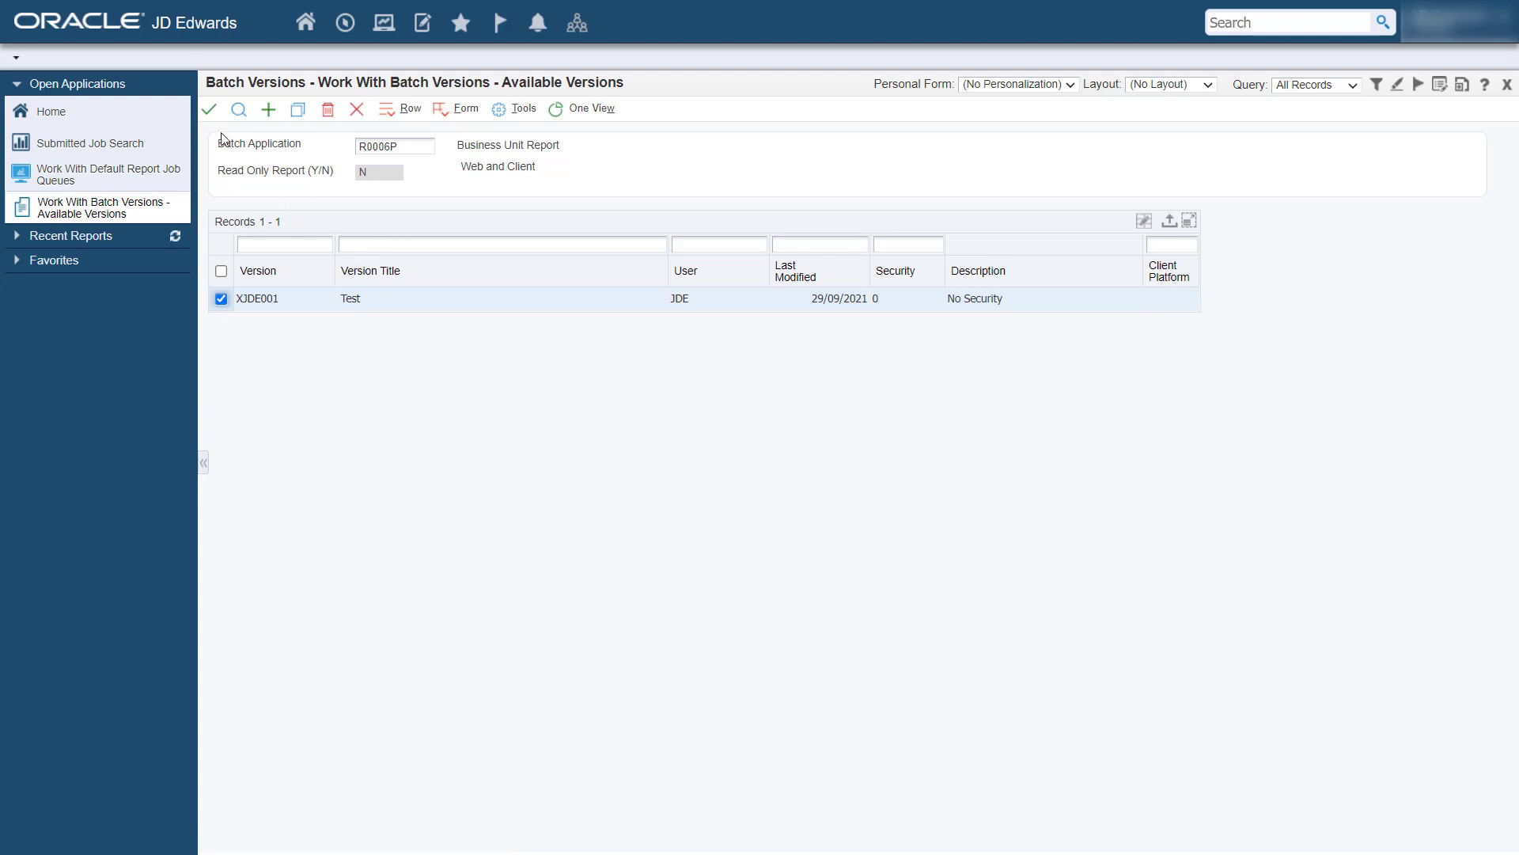
- Submit version XJDE001 of R0006P from the available batch versions
click(210, 111)
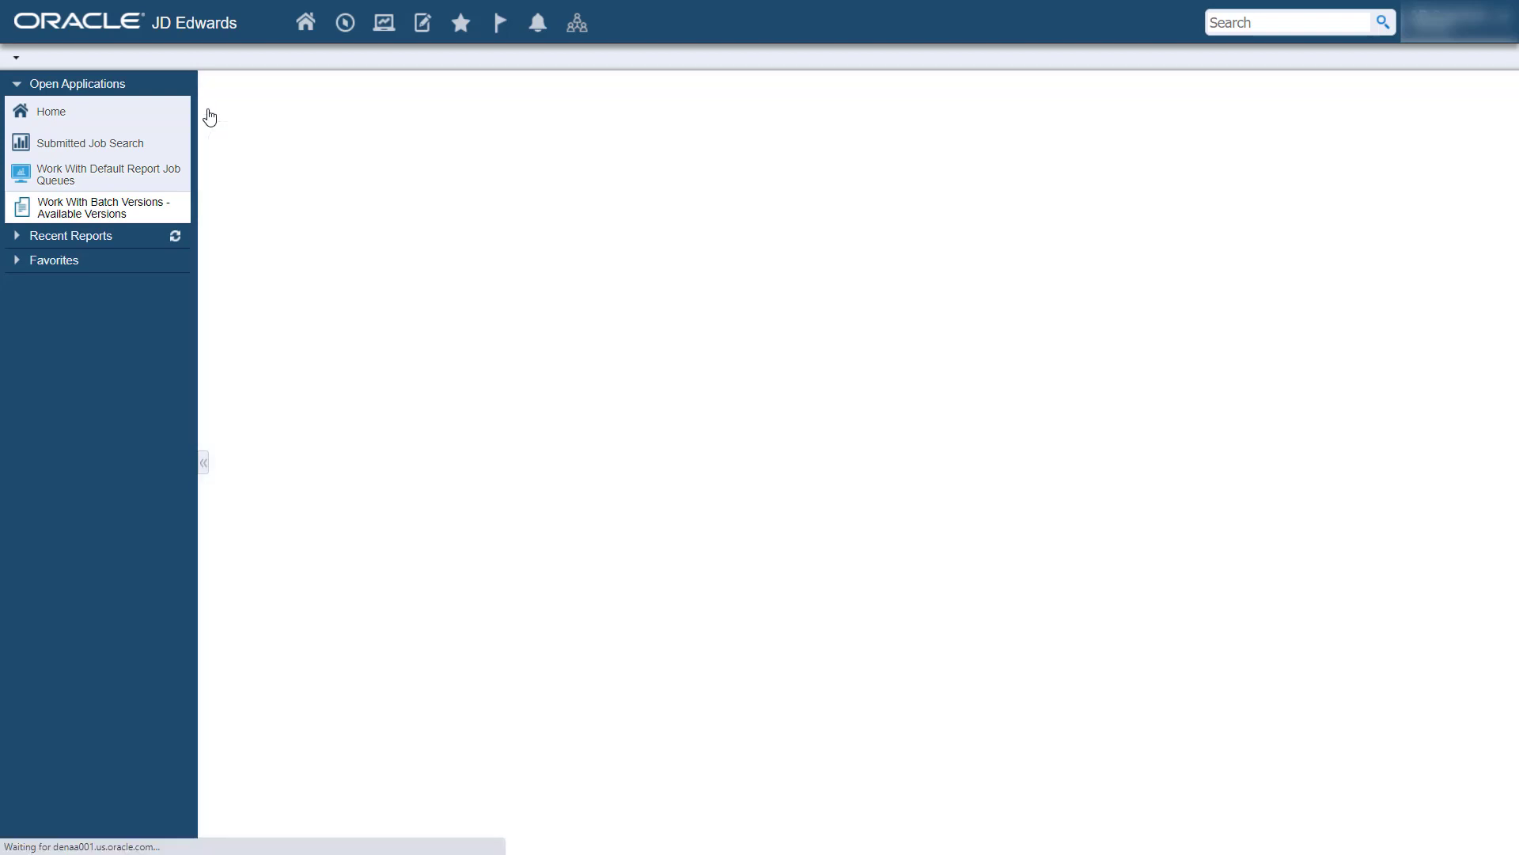
click(269, 111)
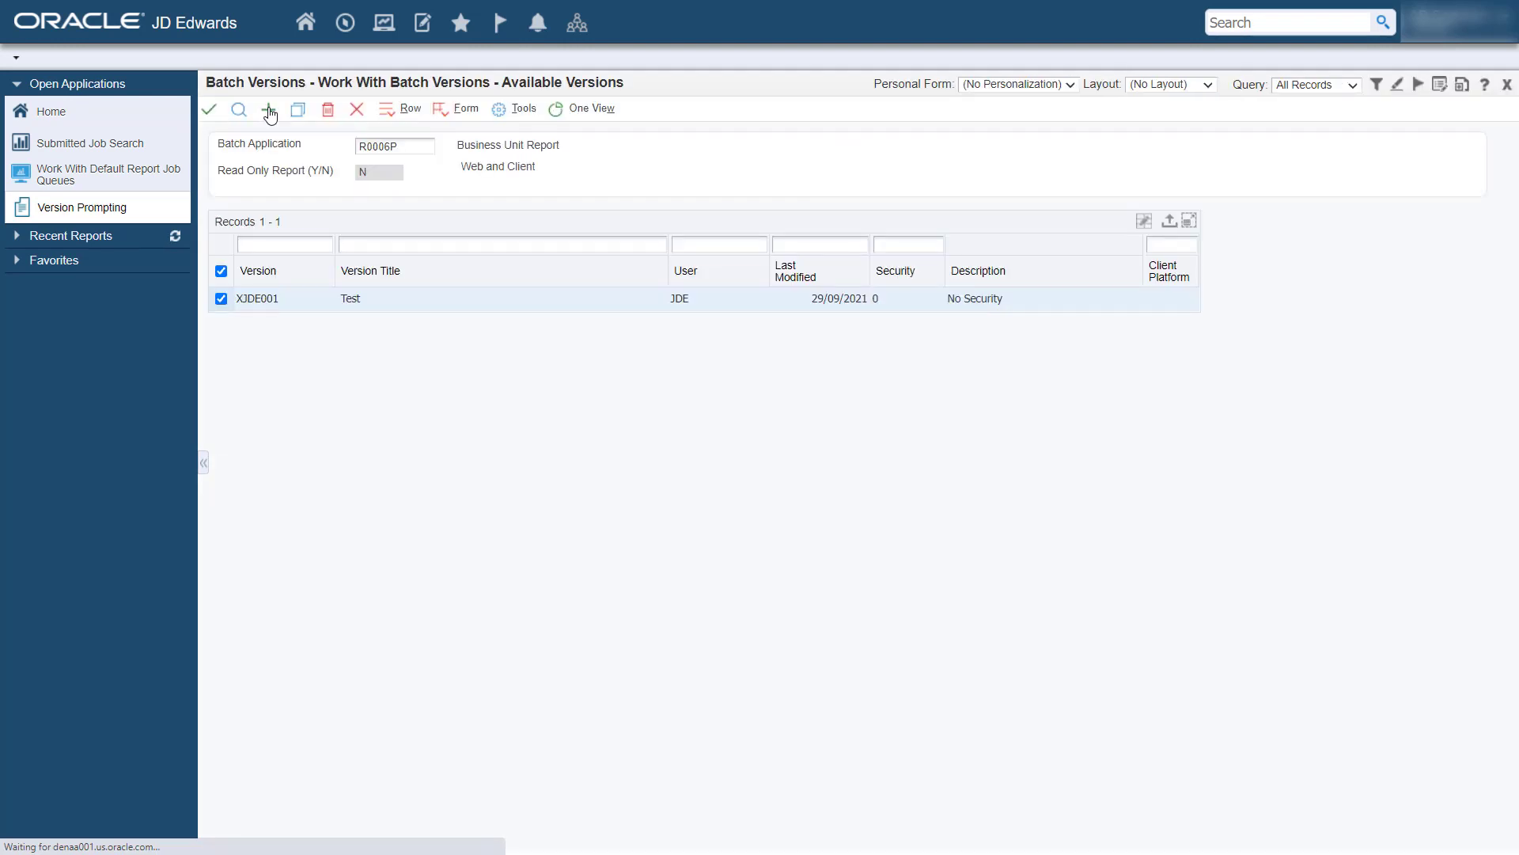
- Refresh the list in Submitted Job Search and check the queue used by the newest R0006P_XJDE001 job
click(119, 144)
click(237, 110)
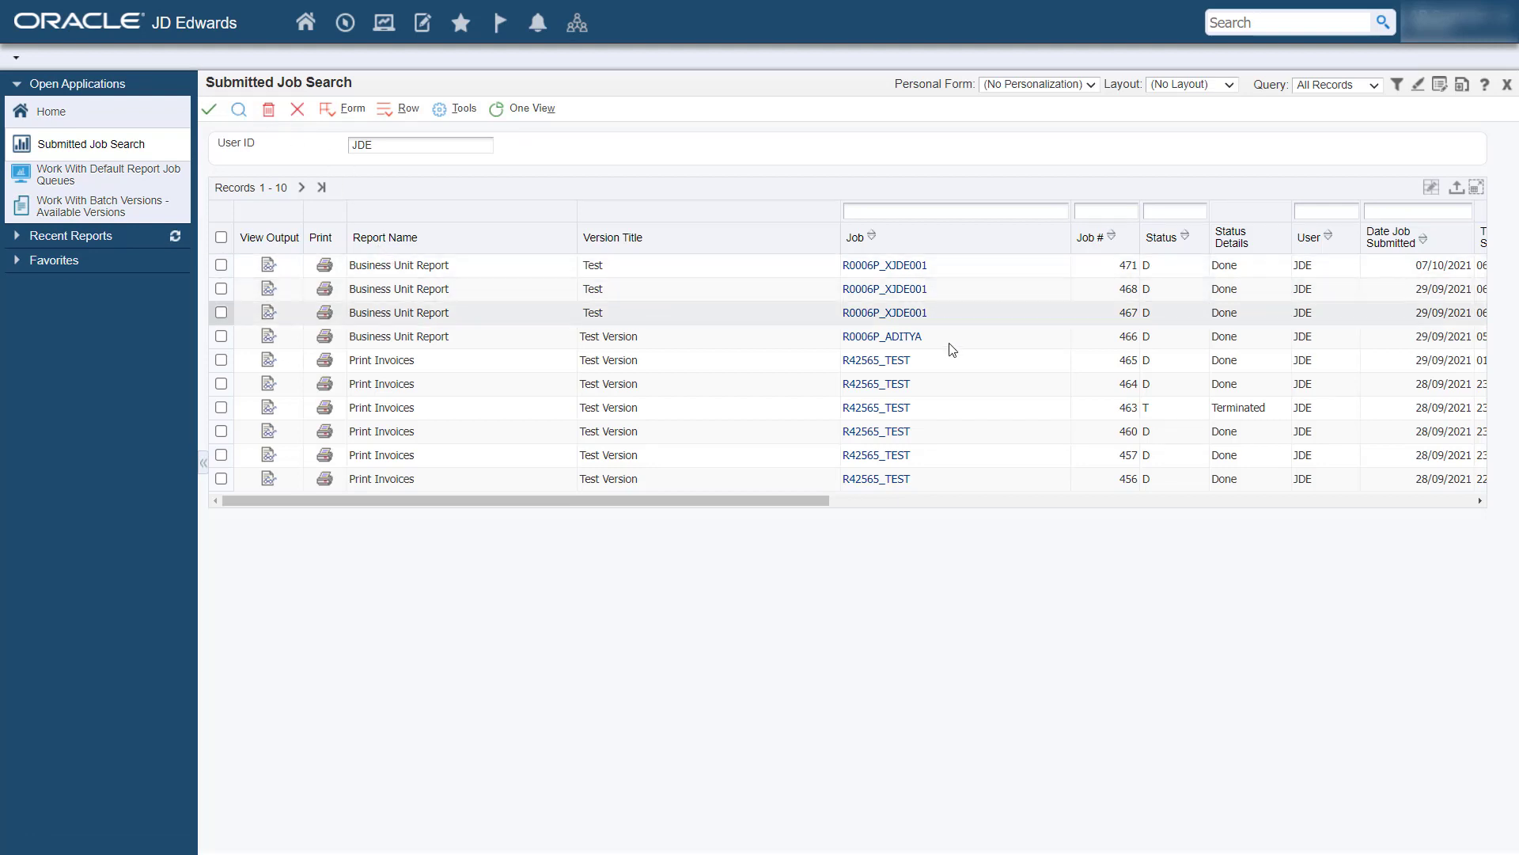
drag(823, 500, 1143, 495)
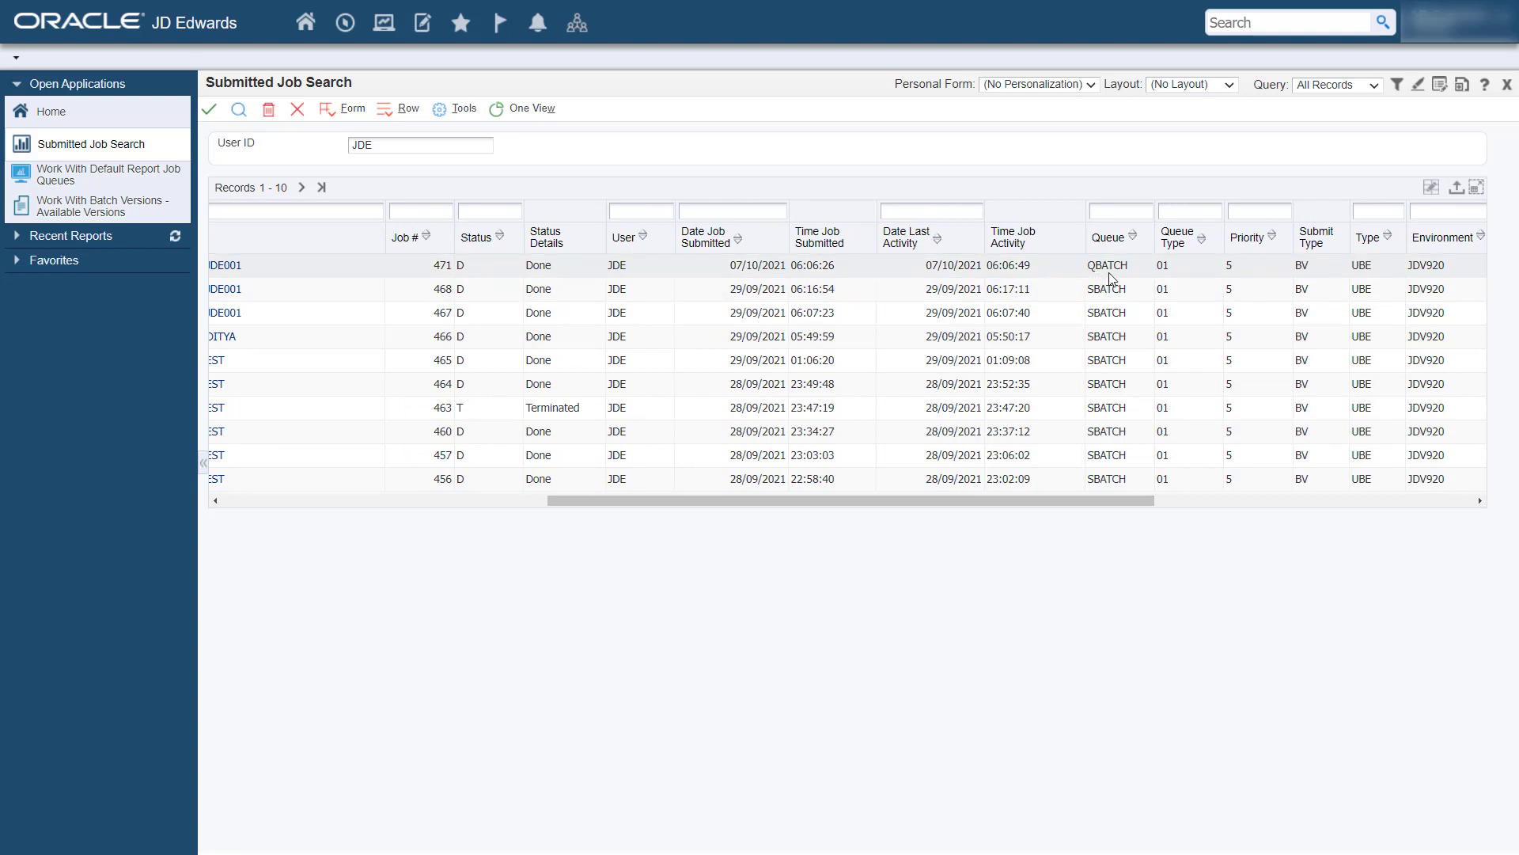